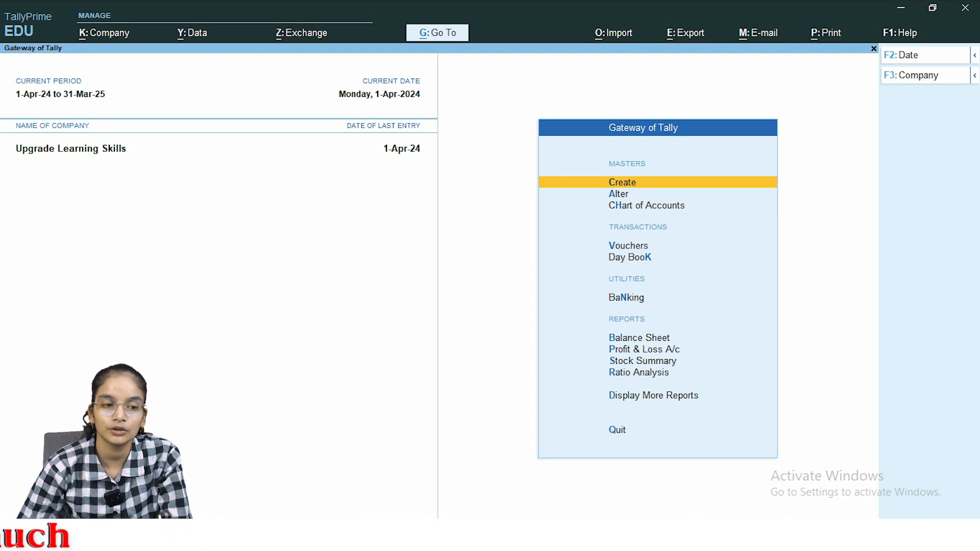
Start a new company named Second Year and accept the same mailing name
key("alt+k")
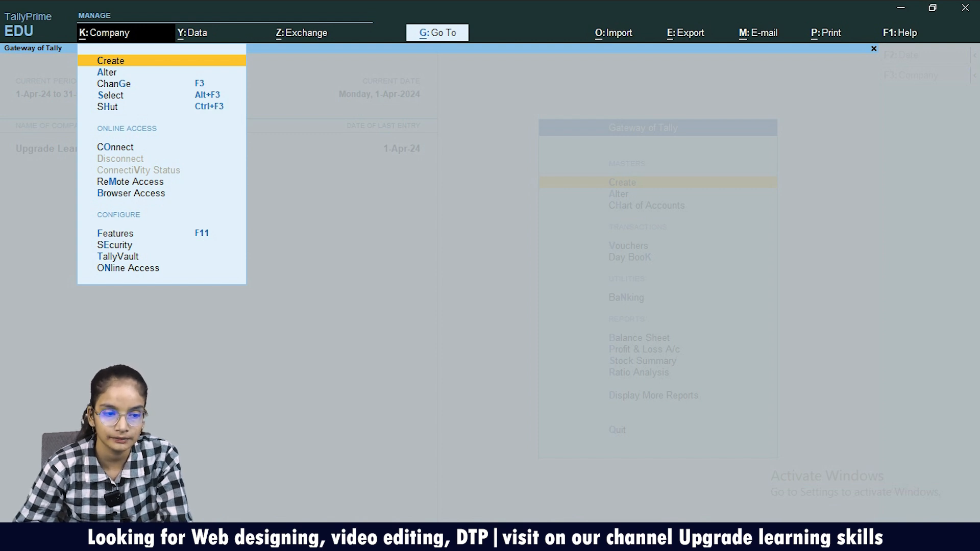
key("Return")
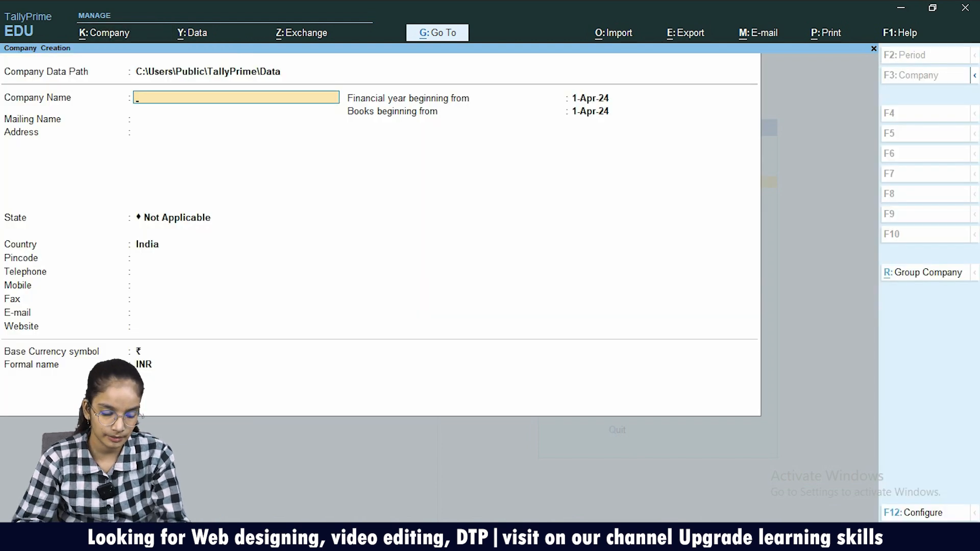
type("S")
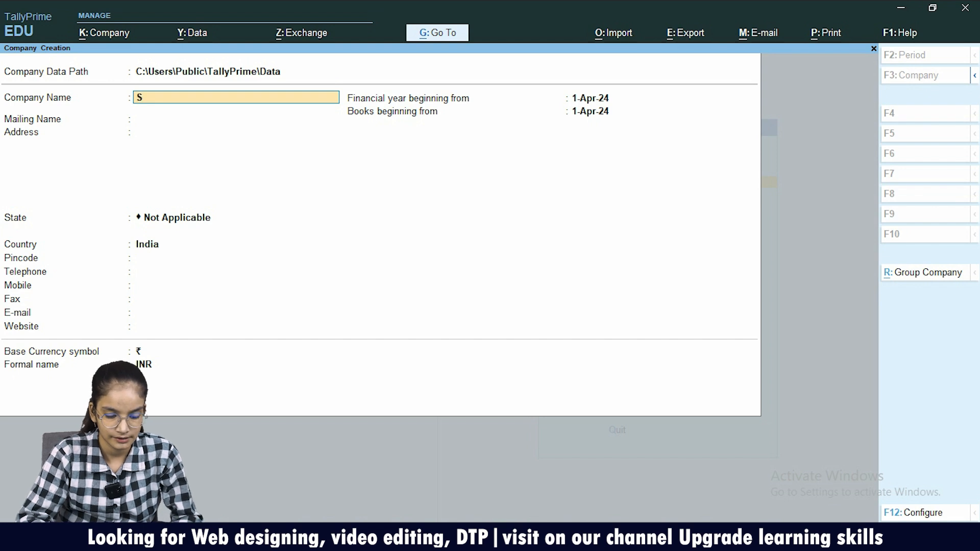
type("econd Year")
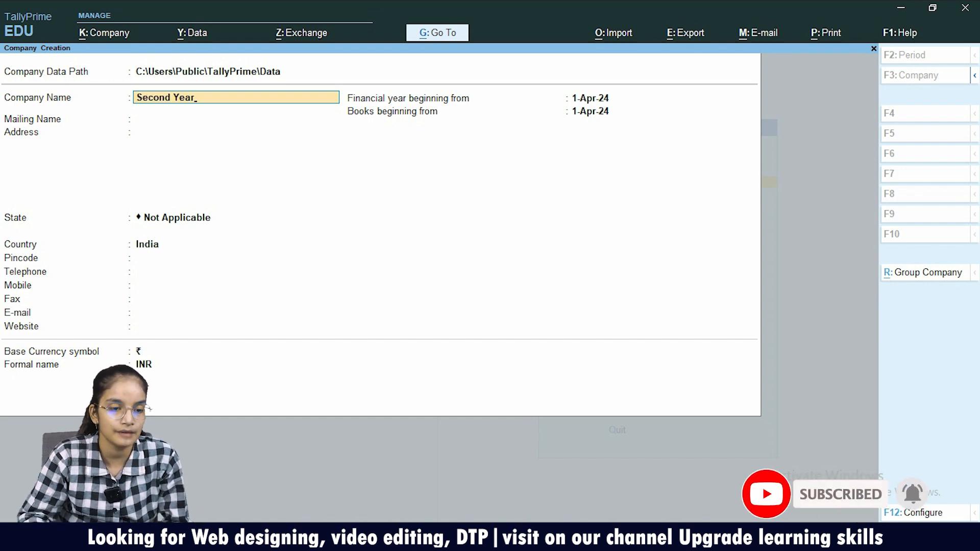
key("Return")
key("Return")
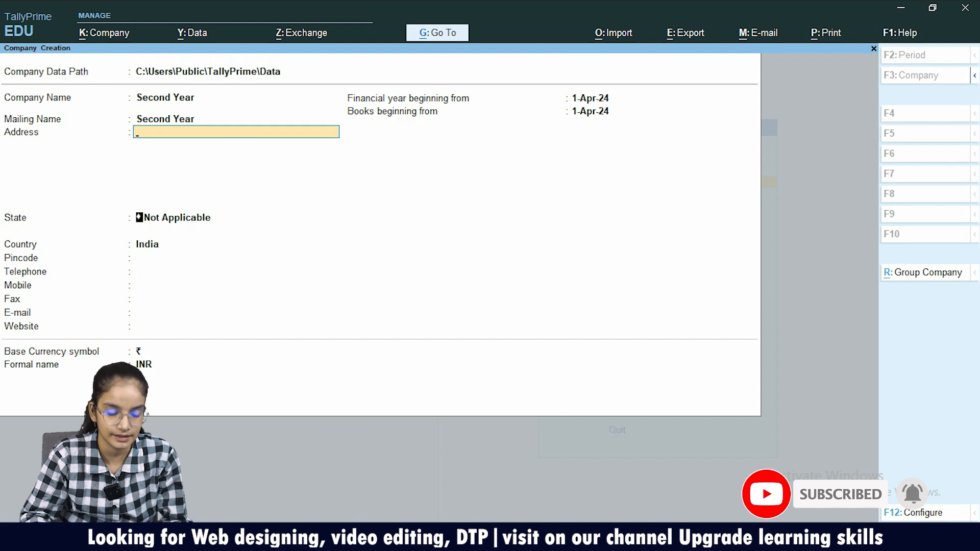
Set the company's state to Delhi, leaving the address and the remaining contact details blank
key("Return")
type("De")
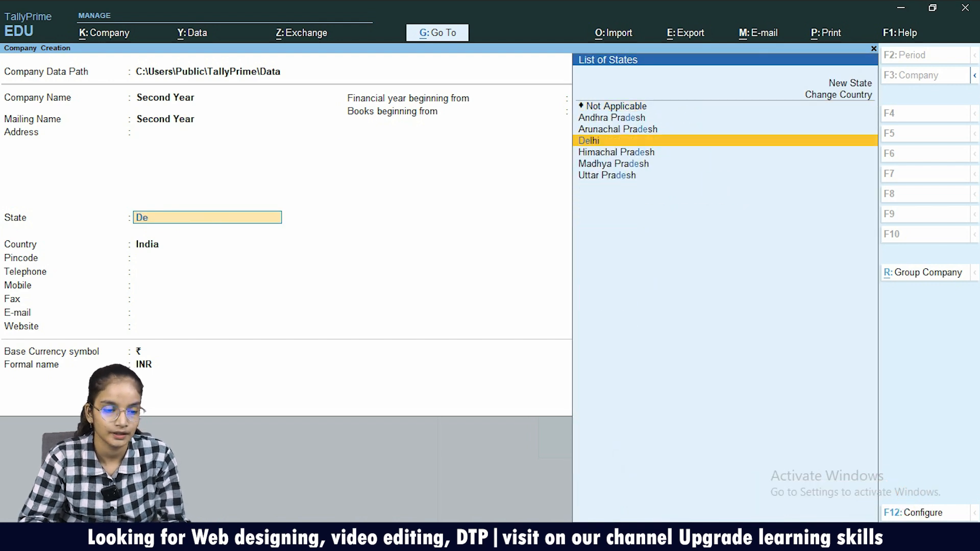
key("Return")
key("Return")
key("Return")
key("Return")
key("Return")
key("Return")
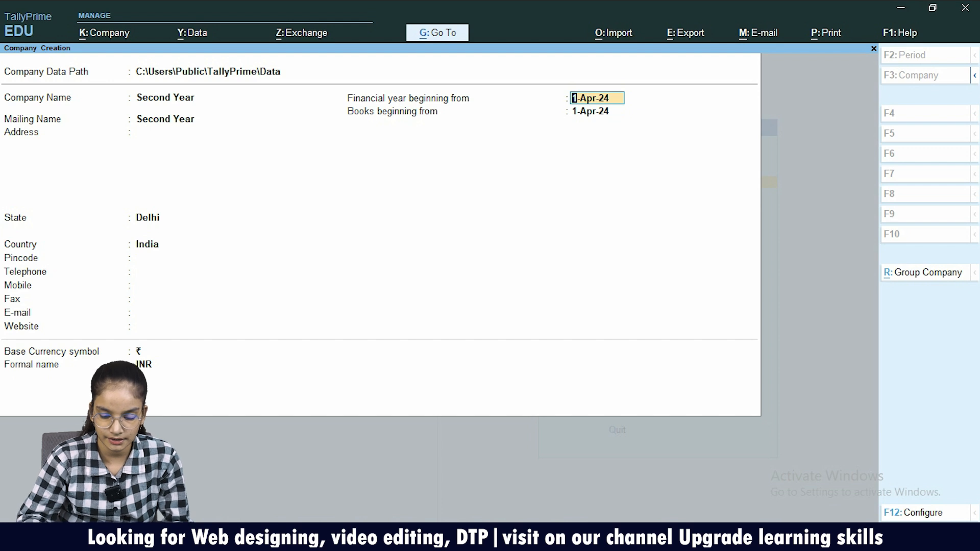
Set both the financial year start and the books beginning date to 1-4-25
type("1-4-2")
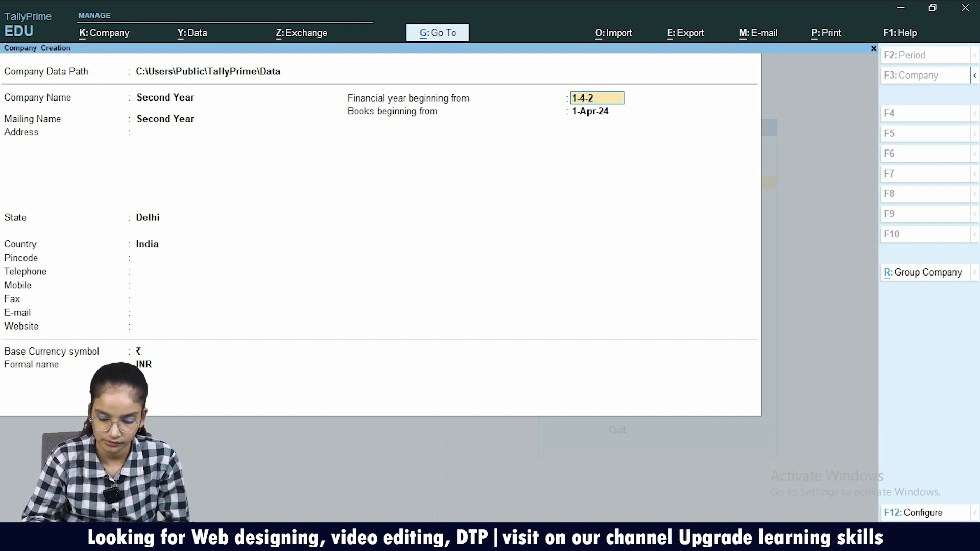
type("5")
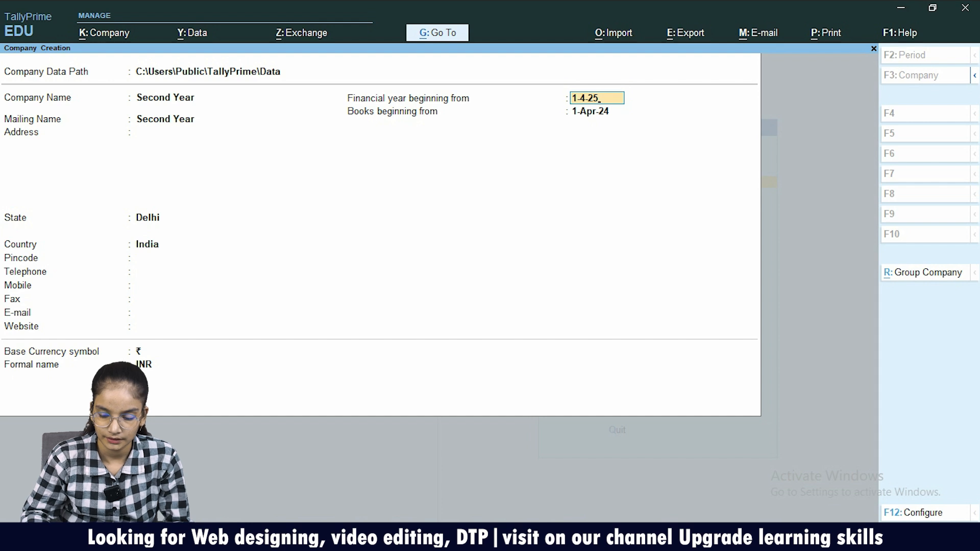
key("Return")
type("1-42")
key("BackSpace")
type("-25")
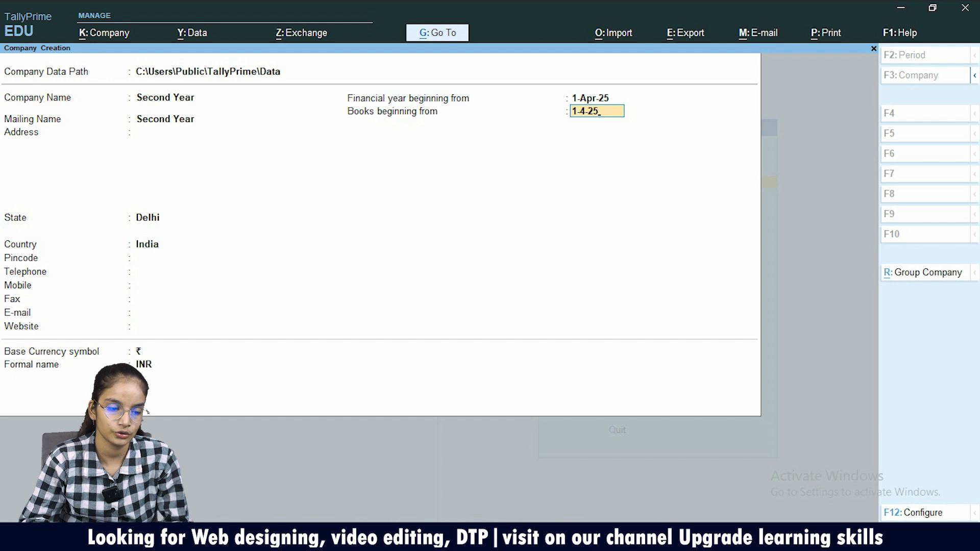
Keep the base currency as INR and save the company with its default features
key("Return")
key("Return")
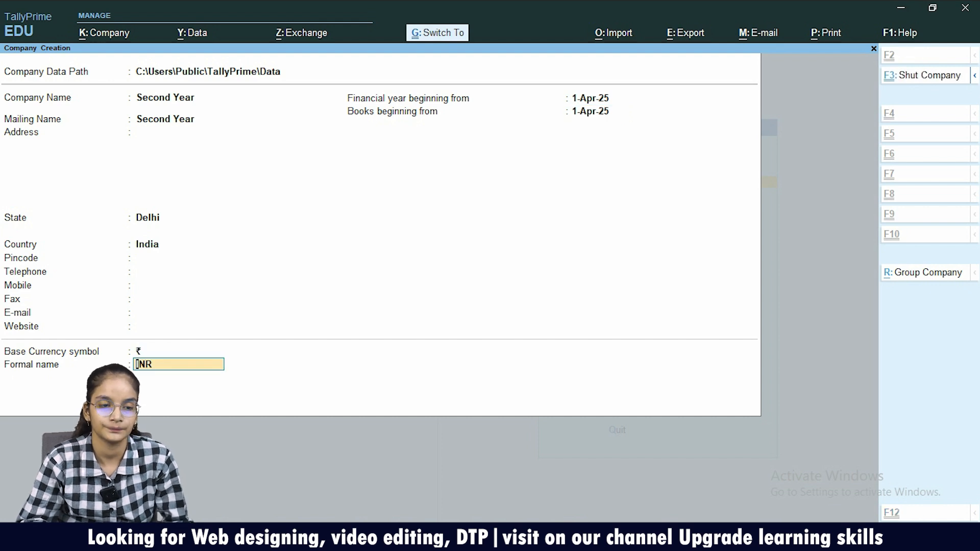
key("Return")
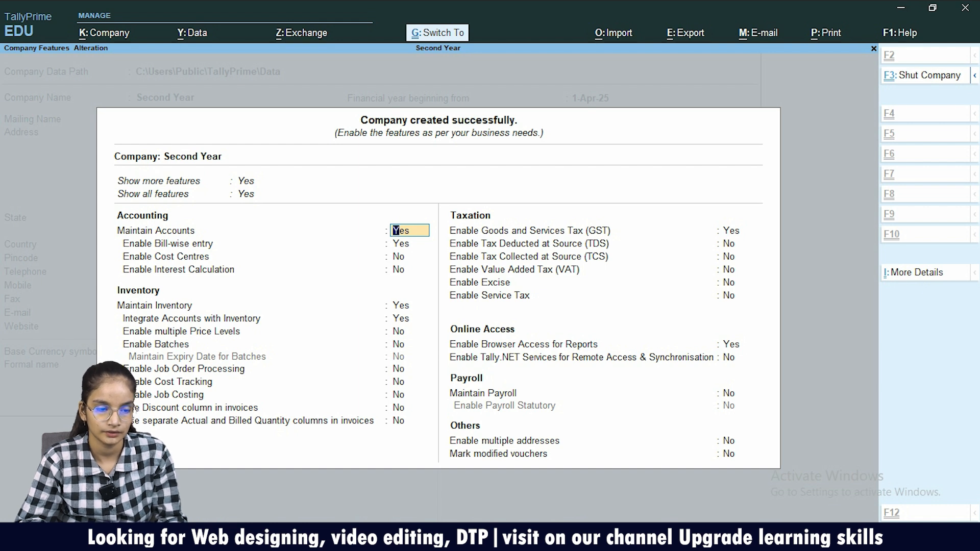
key("ctrl+a")
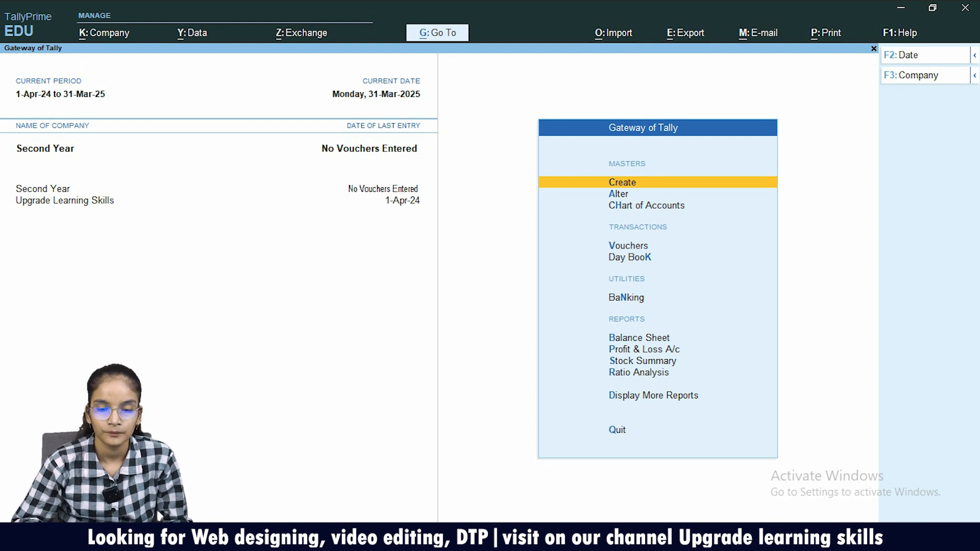
Check which ledgers are available for alteration in the Second Year company, then return to the Gateway
key("Down")
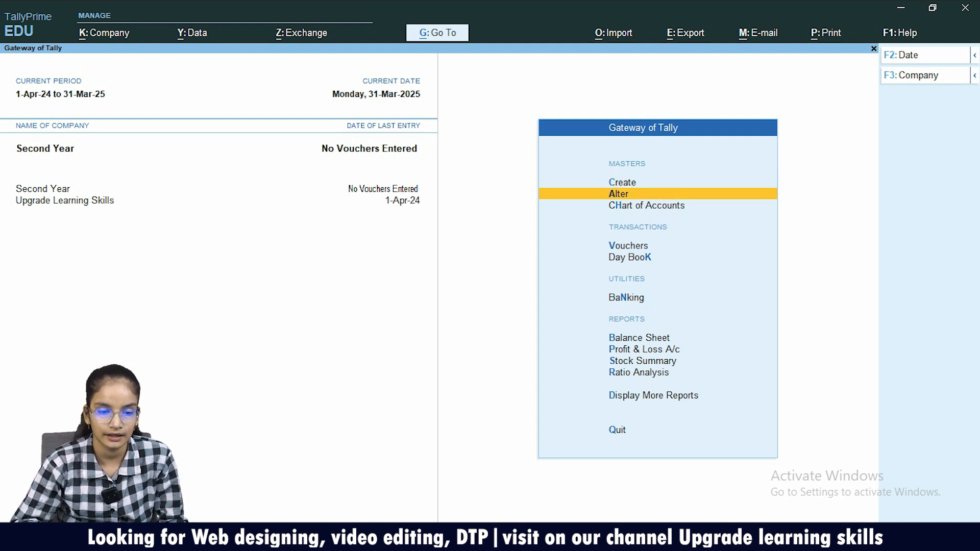
key("Return")
key("Down")
key("Return")
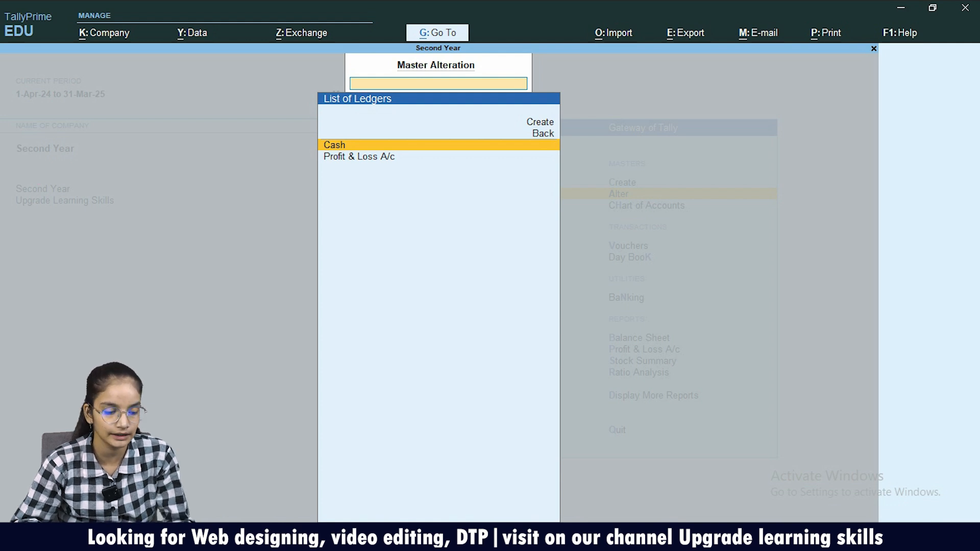
key("Escape")
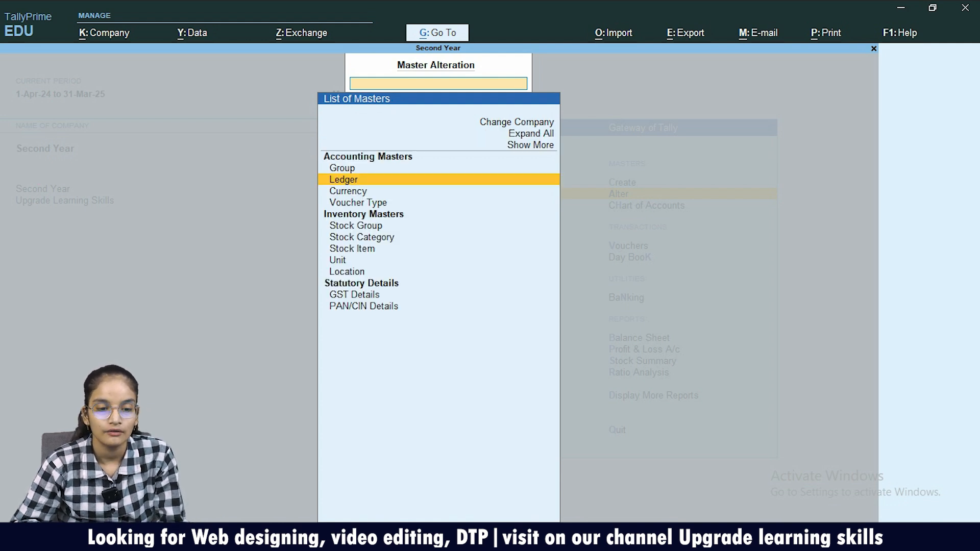
key("Escape")
View the Second Year company's Trial Balance report and return to the Gateway
key("Down")
key("Down")
key("Down")
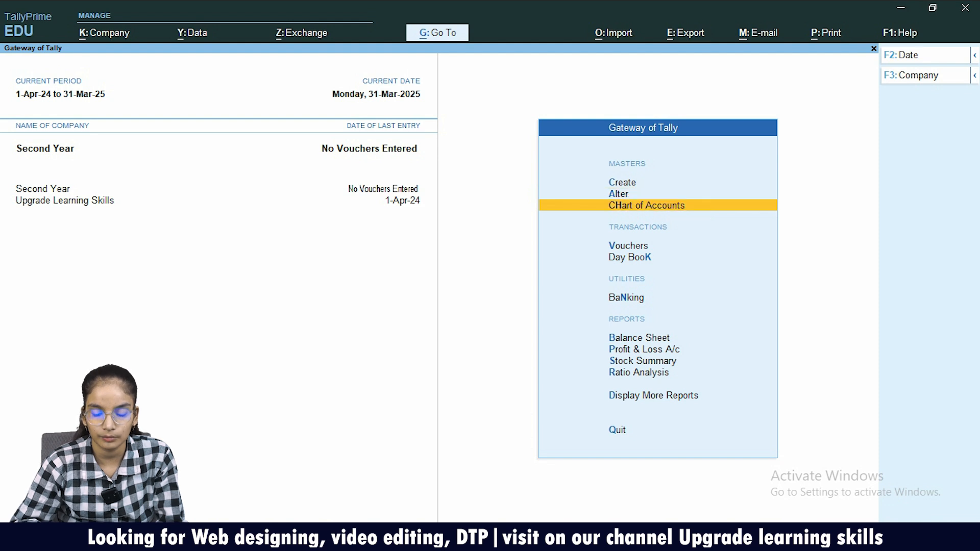
key("Return")
key("Escape")
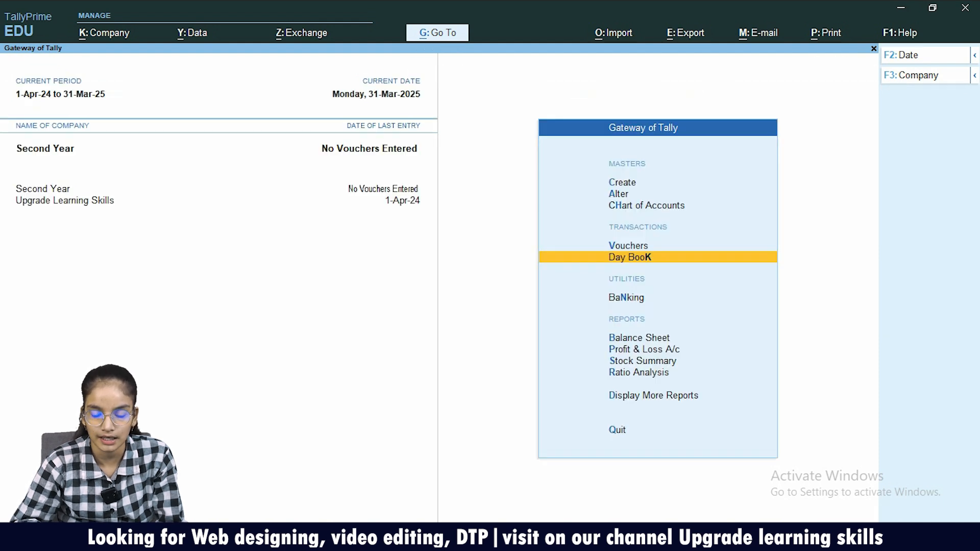
key("Down")
key("Down")
key("Down")
key("Down")
key("Down")
key("Down")
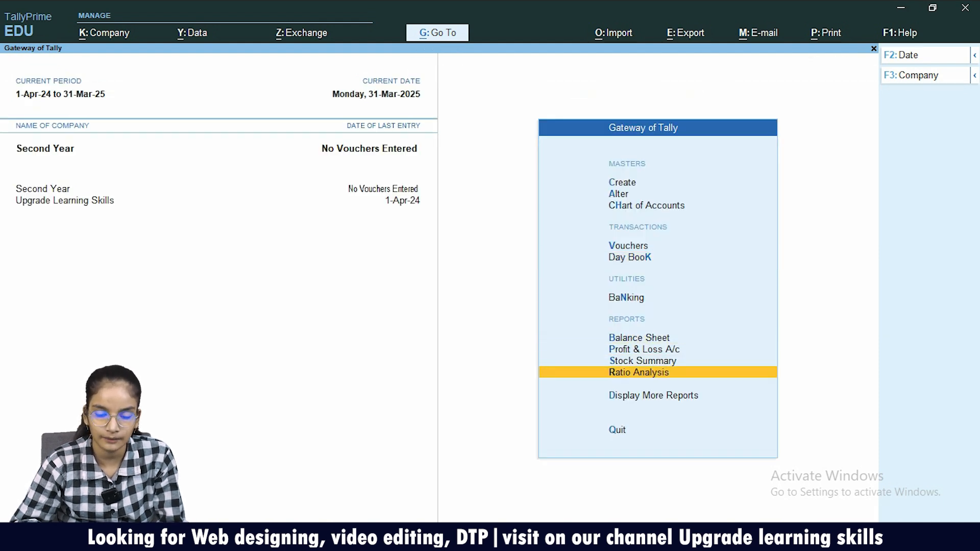
key("Return")
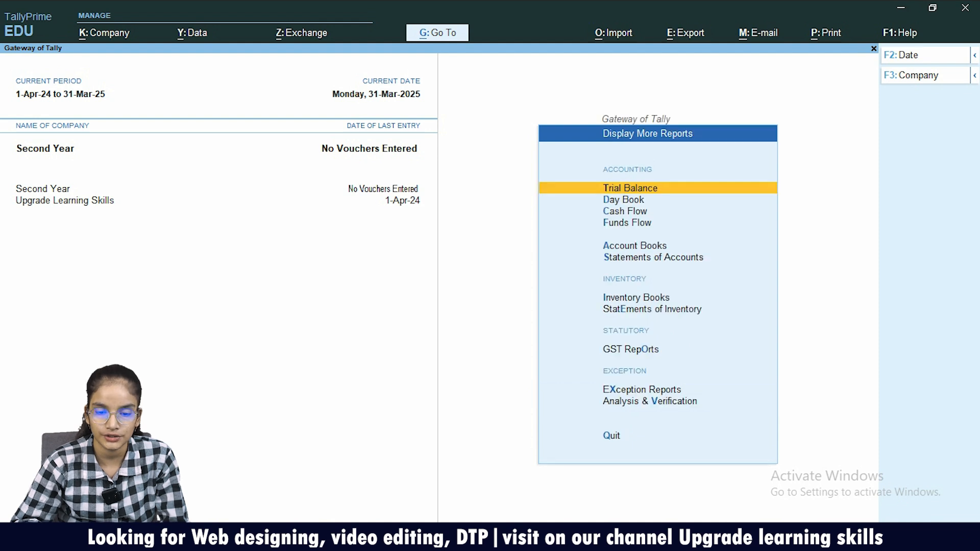
key("Return")
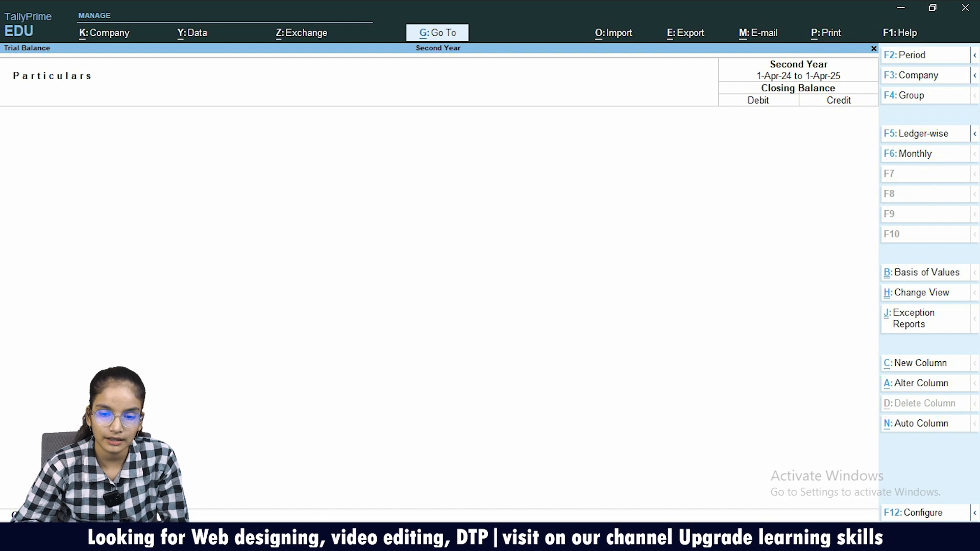
key("Escape")
key("Escape")
key("Up")
key("Up")
key("Up")
key("Up")
key("Up")
key("Up")
key("Up")
key("Up")
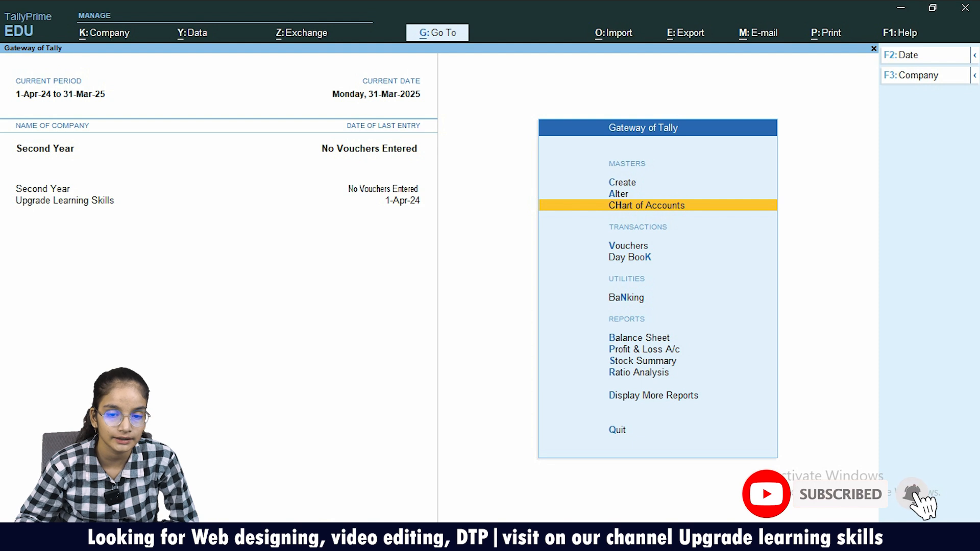
Import the masters from Master.xml into Second Year, combining opening balances for masters that already exist
key("alt+o")
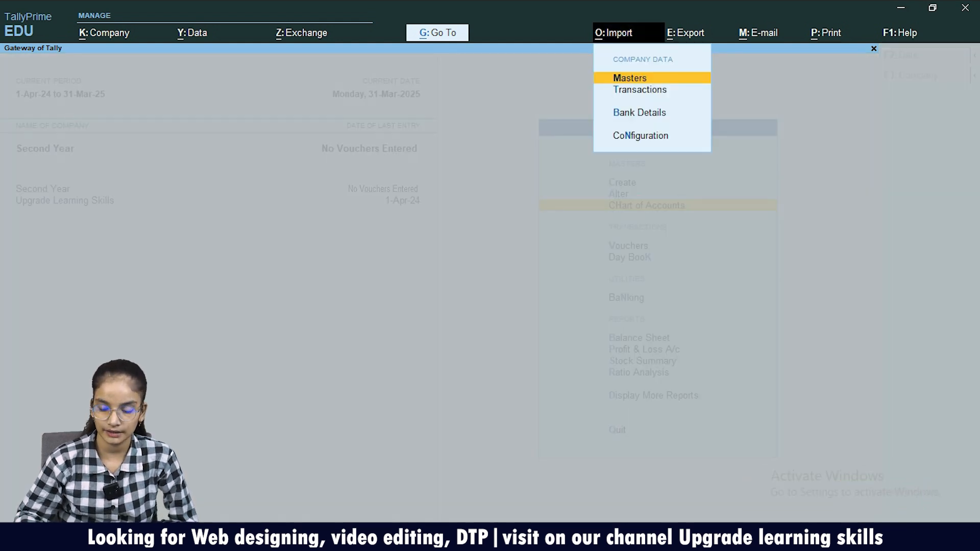
key("Return")
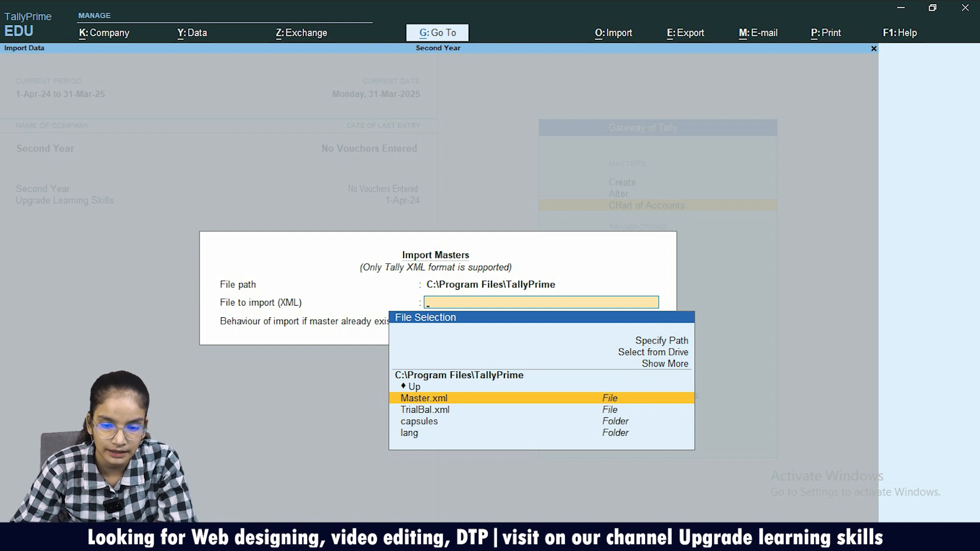
key("Return")
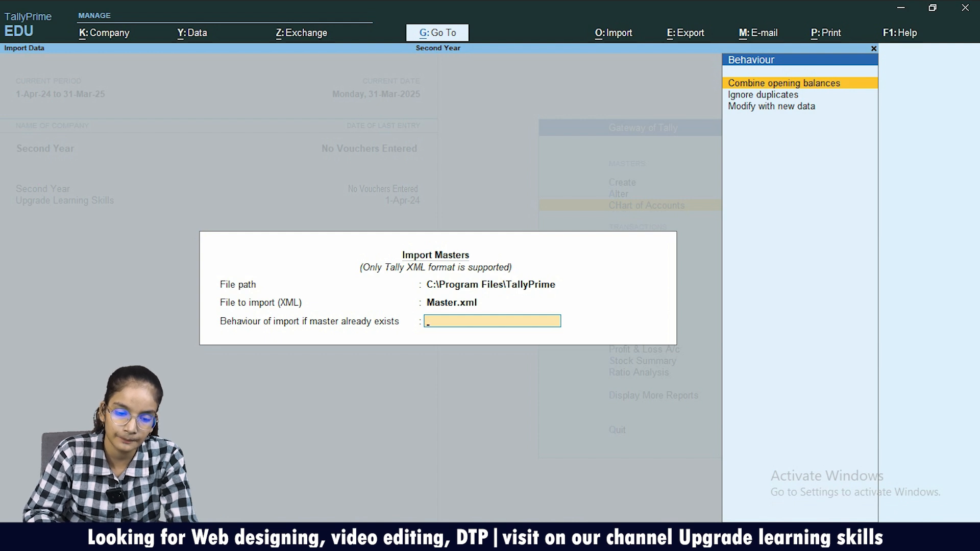
key("Return")
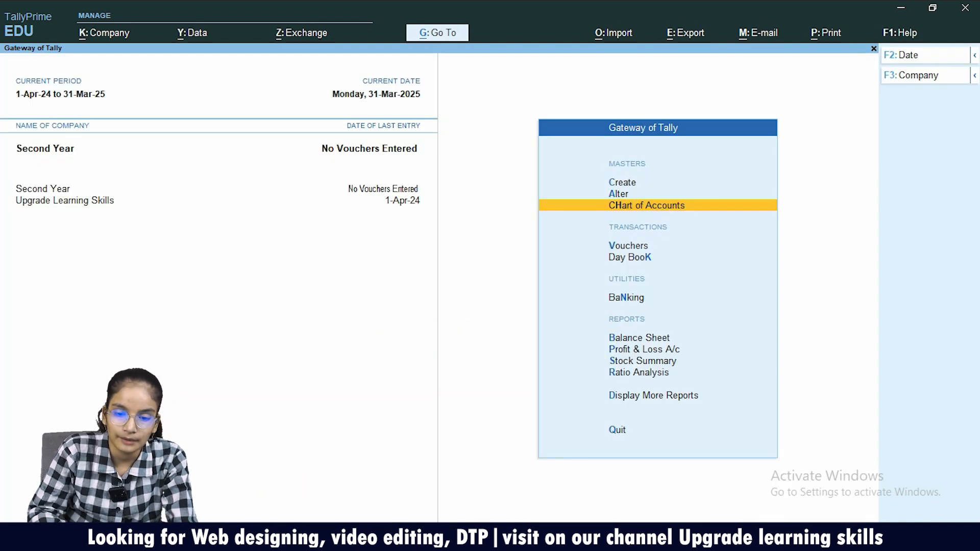
Browse the ledgers available for alteration to review the imported masters, then return to the Gateway
key("Down")
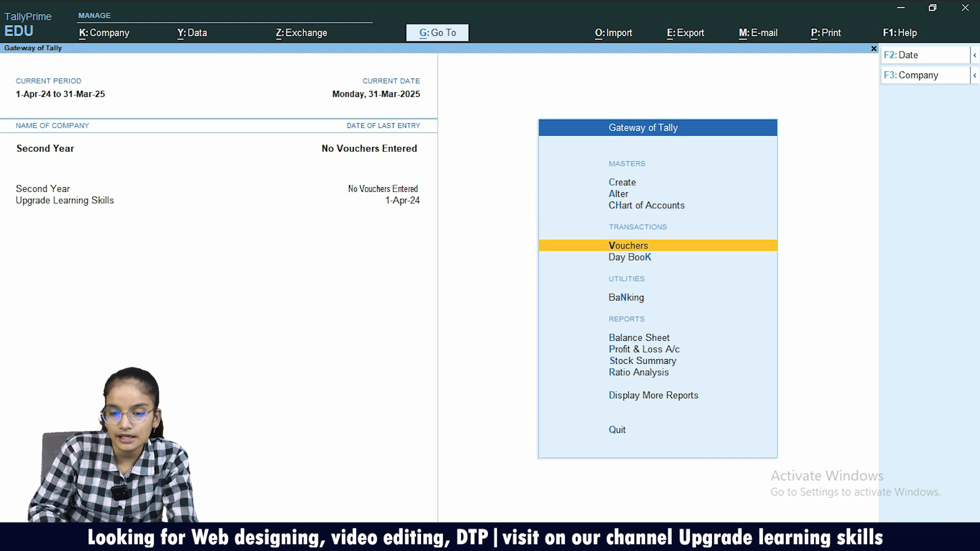
key("Up")
key("Up")
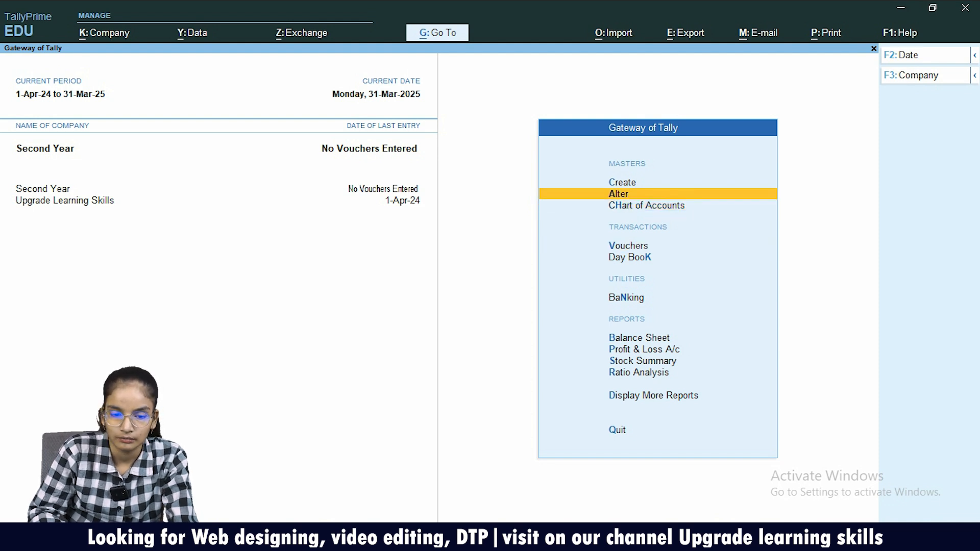
key("Return")
key("Down")
key("Return")
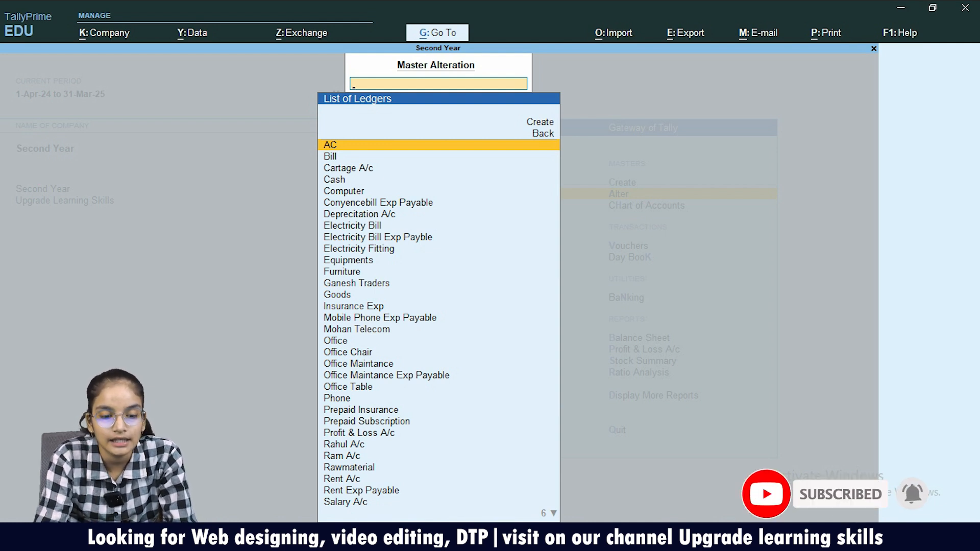
key("Down")
key("Down")
key("Down")
key("Down")
key("Down")
key("Down")
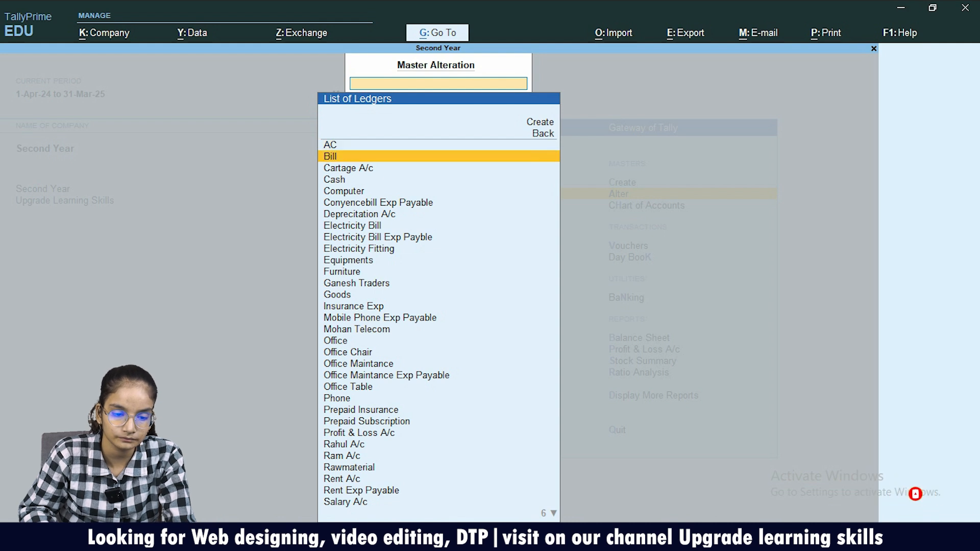
key("Down")
key("Down")
key("Down")
key("Down")
key("Down")
key("Down")
key("Down")
key("Down")
key("Down")
key("Down")
key("Down")
key("Down")
key("Down")
key("Down")
key("Down")
key("Down")
key("Down")
key("Down")
key("Down")
key("Down")
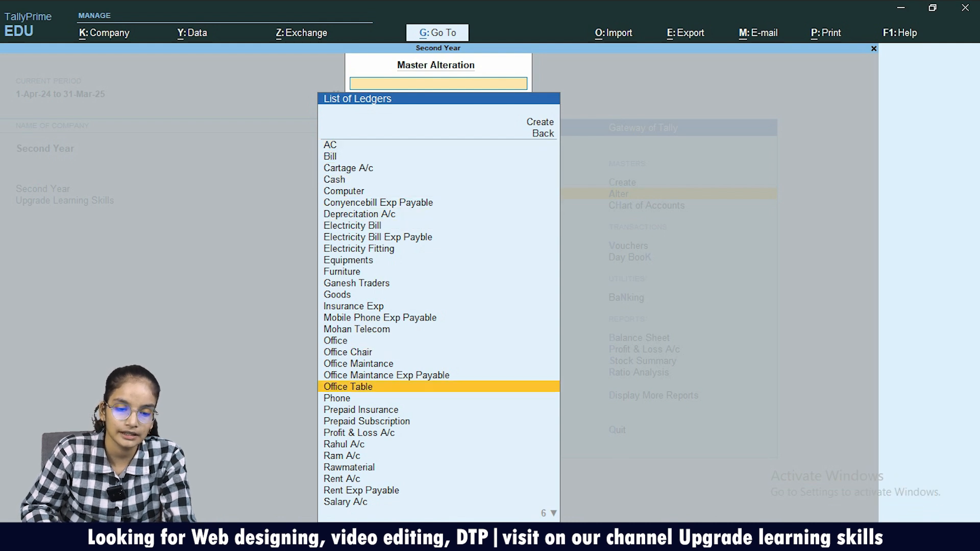
key("Up")
key("Up")
key("Up")
key("Up")
key("Up")
key("Up")
key("Up")
key("Up")
key("Up")
key("Up")
key("Up")
key("Up")
key("Up")
key("Up")
key("Up")
key("Up")
key("Up")
key("Up")
key("Up")
key("Up")
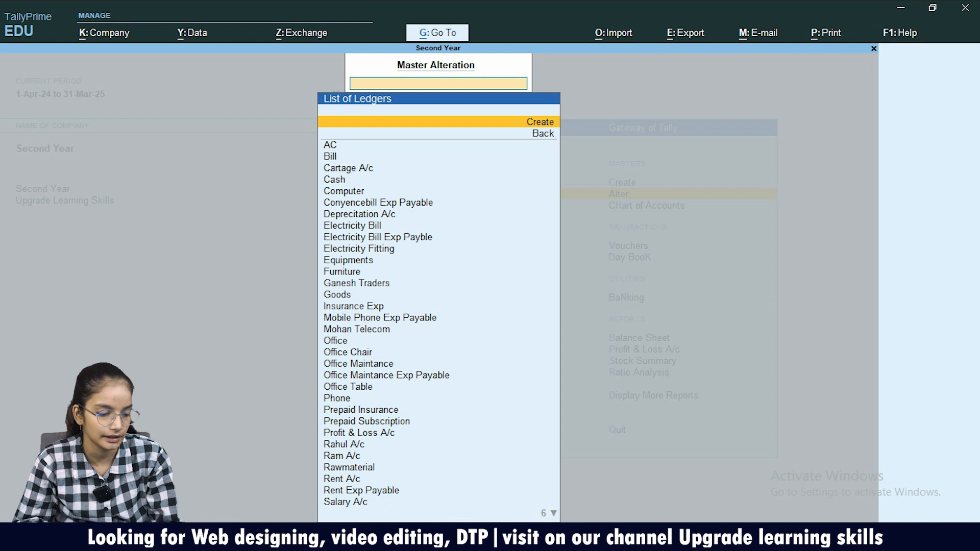
key("Escape")
key("Escape")
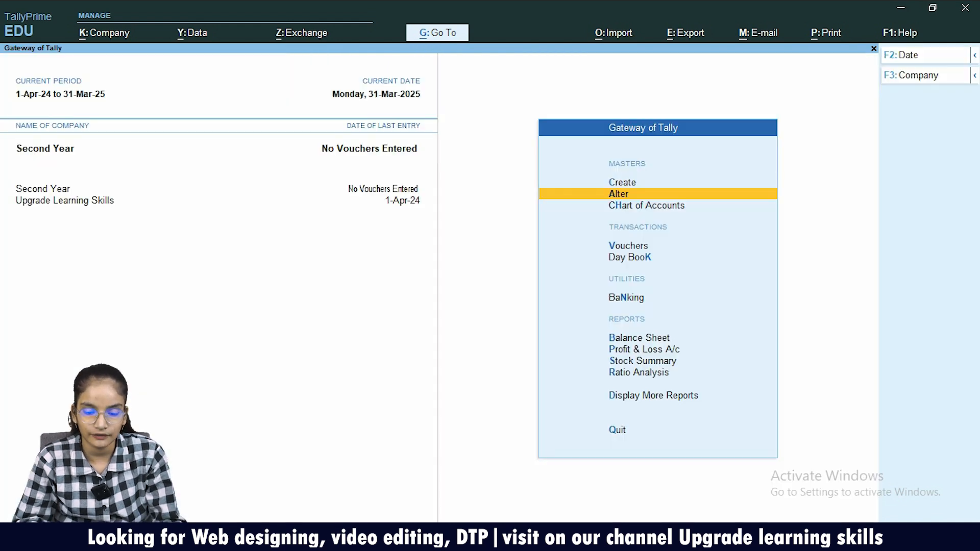
Display the ledger list in the Second Year company's Chart of Accounts
key("Down")
key("Return")
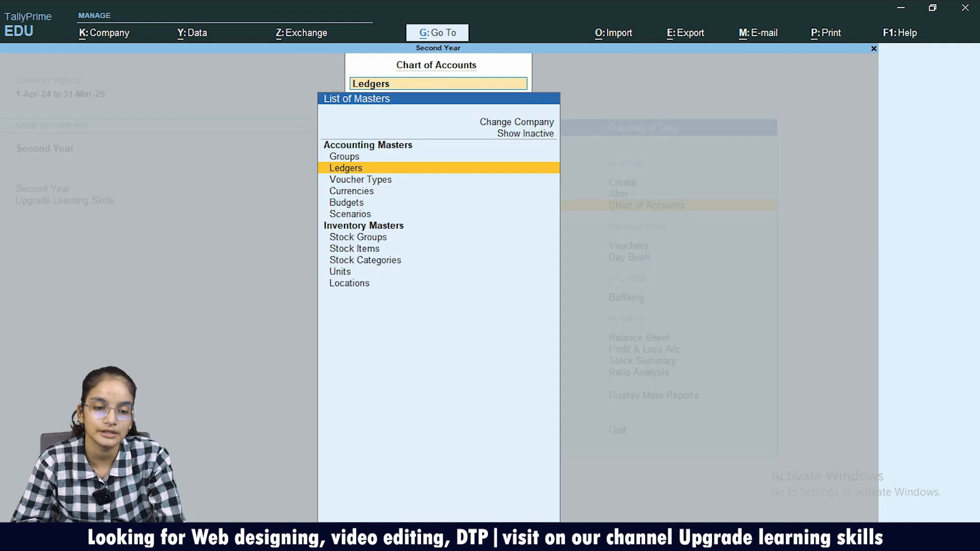
key("Return")
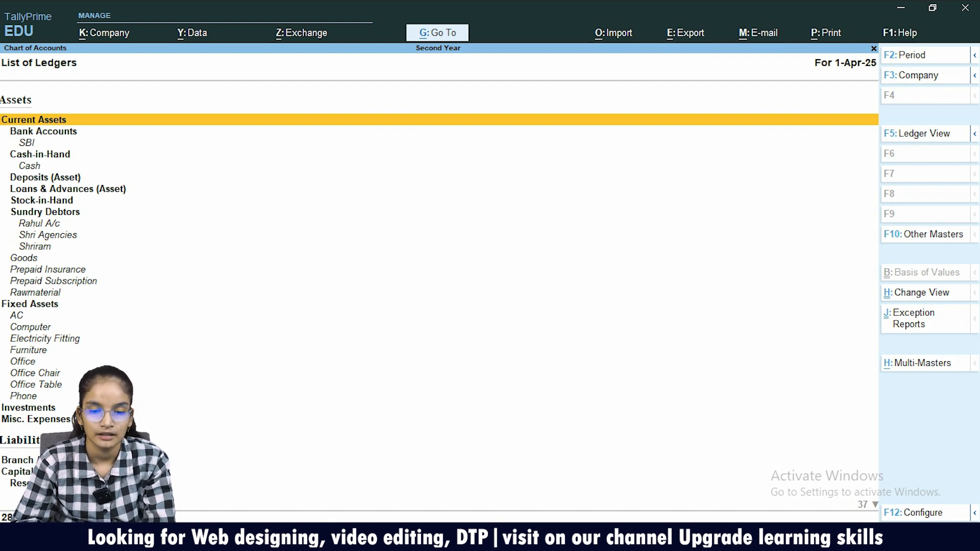
Leave the Chart of Accounts, view the Second Year company's Trial Balance report, and return to the Gateway
key("Escape")
key("Escape")
key("Down")
key("Down")
key("Down")
key("Down")
key("Down")
key("Down")
key("Down")
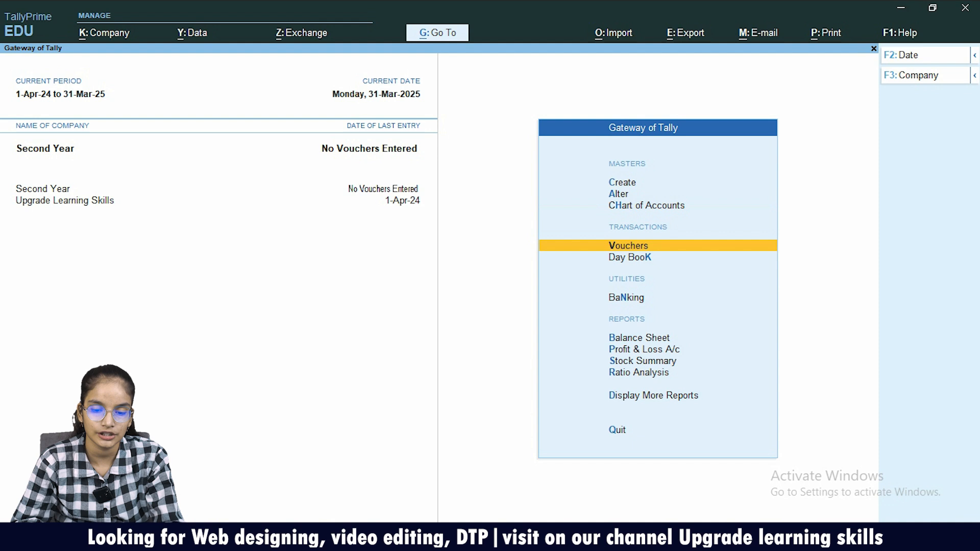
key("Down")
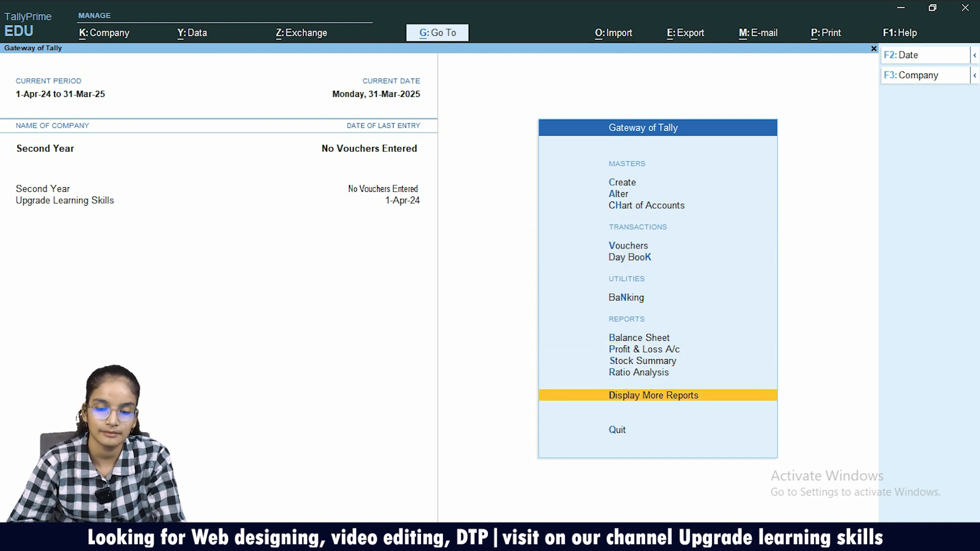
key("Return")
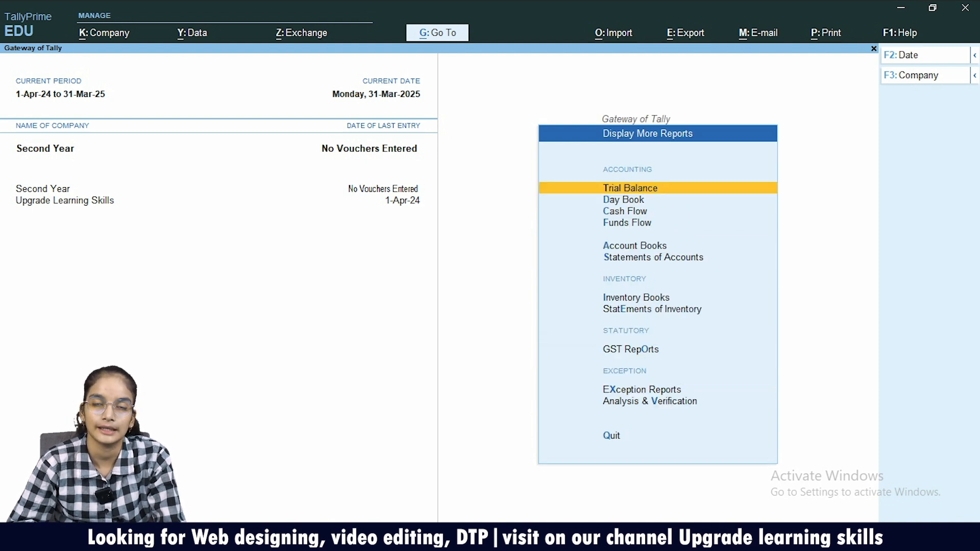
key("Return")
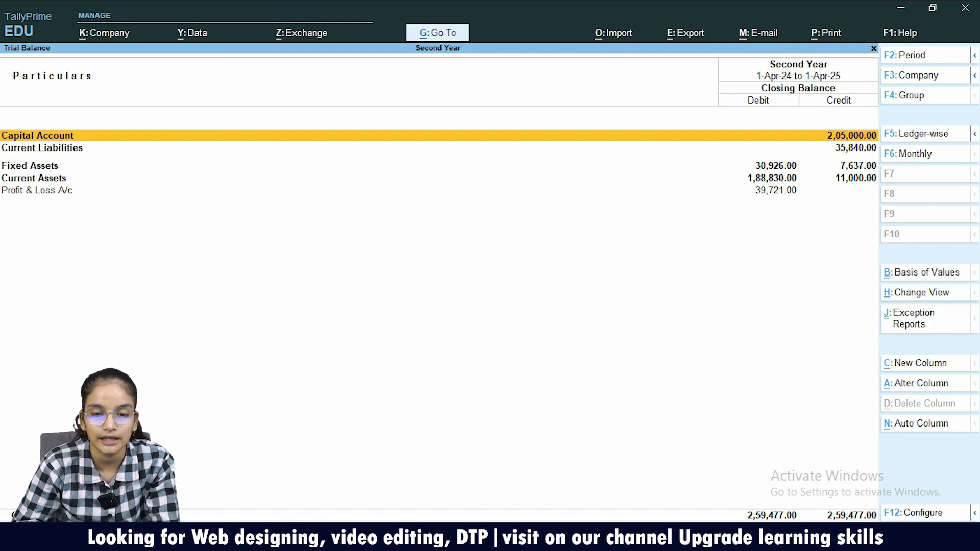
key("Escape")
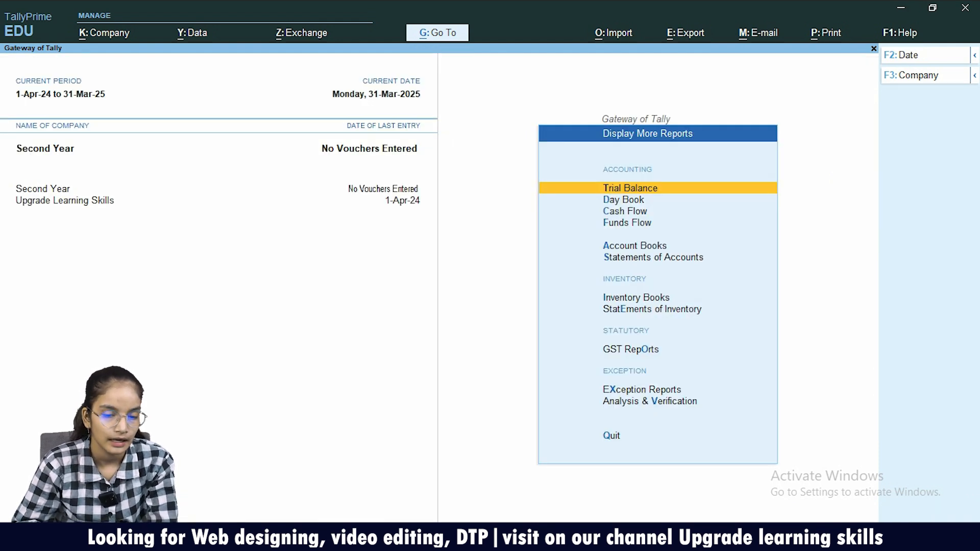
key("Escape")
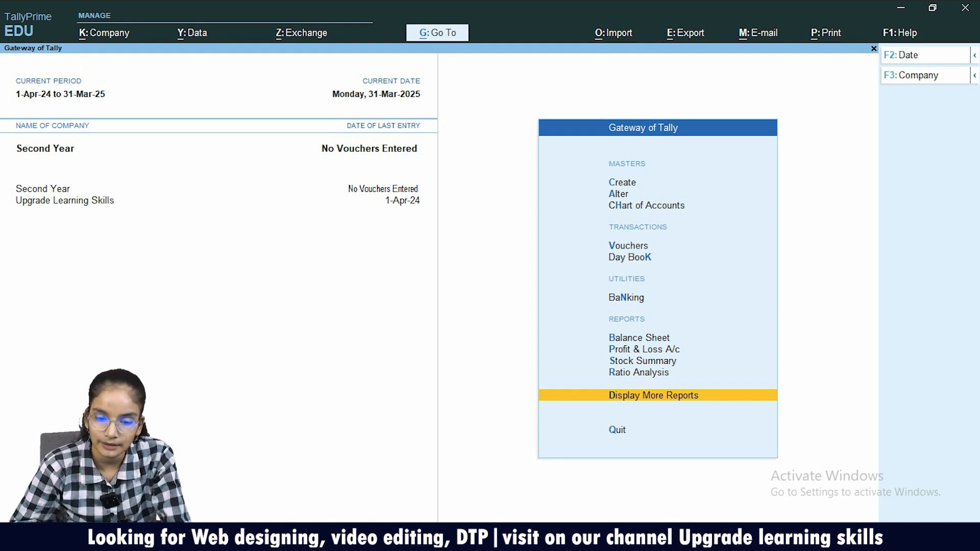
Open the Computer ledger for alteration to check its opening balance, then leave it without saving changes
key("Up")
key("Up")
key("Up")
key("Up")
key("Up")
key("Up")
key("Up")
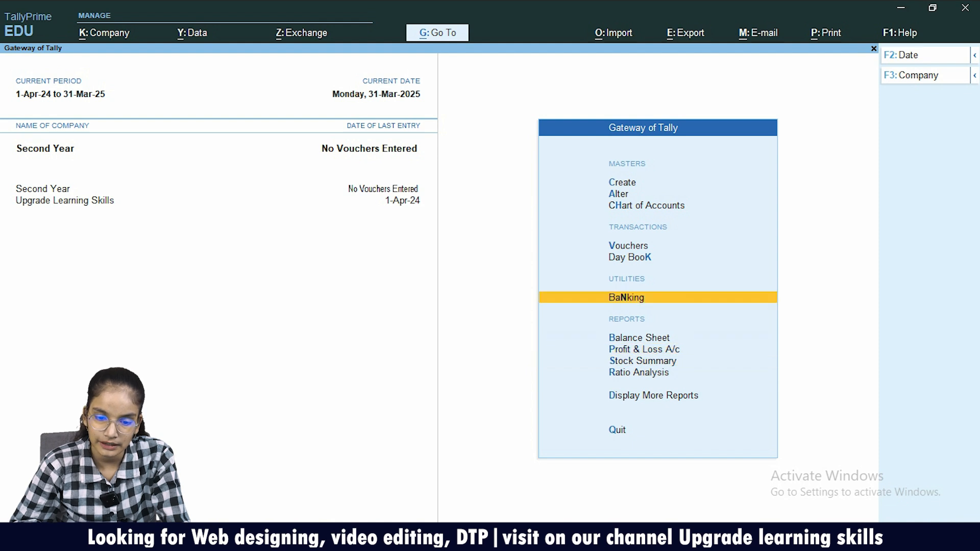
key("Up")
key("Up")
key("Return")
key("Down")
key("Return")
key("Down")
key("Down")
key("Down")
key("Down")
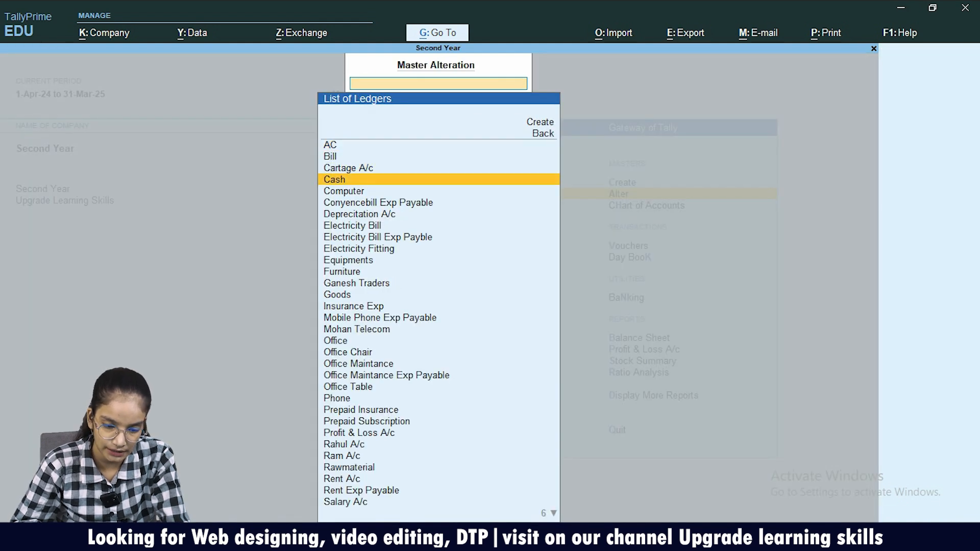
key("Return")
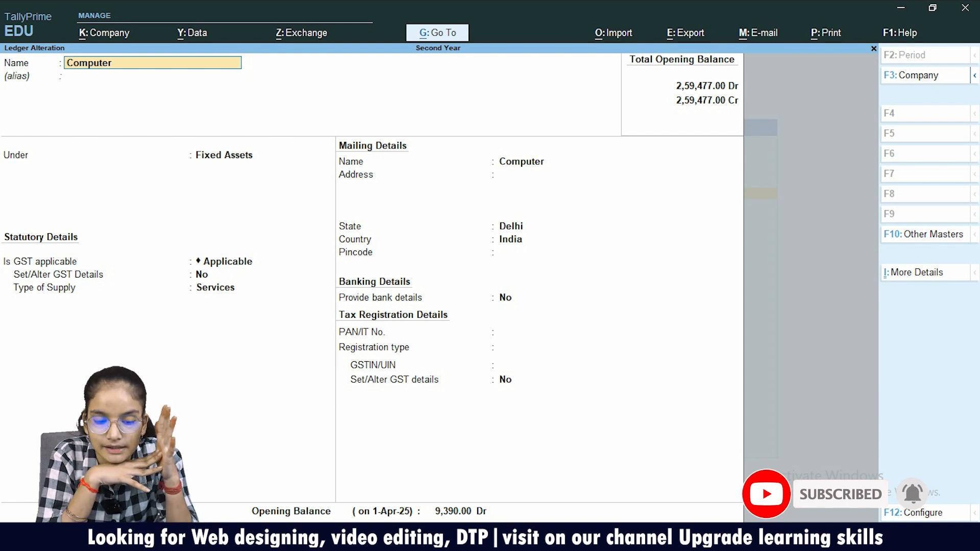
key("BackSpace")
key("Escape")
Open the Deprecitation A/c ledger for alteration to check its opening balance, then leave it without saving changes
key("Down")
key("Down")
key("Down")
key("Down")
key("Down")
key("Down")
key("Down")
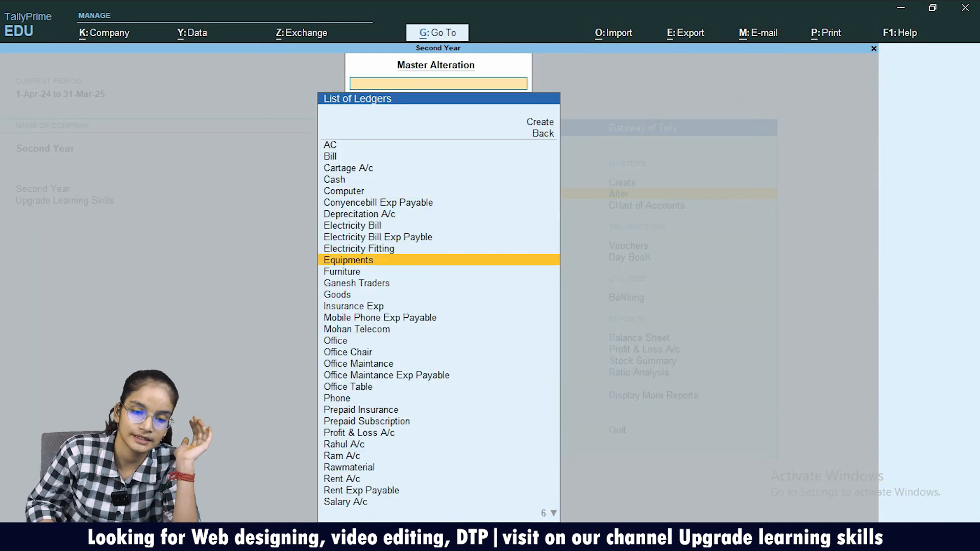
key("Up")
key("Up")
key("Up")
key("Up")
key("Up")
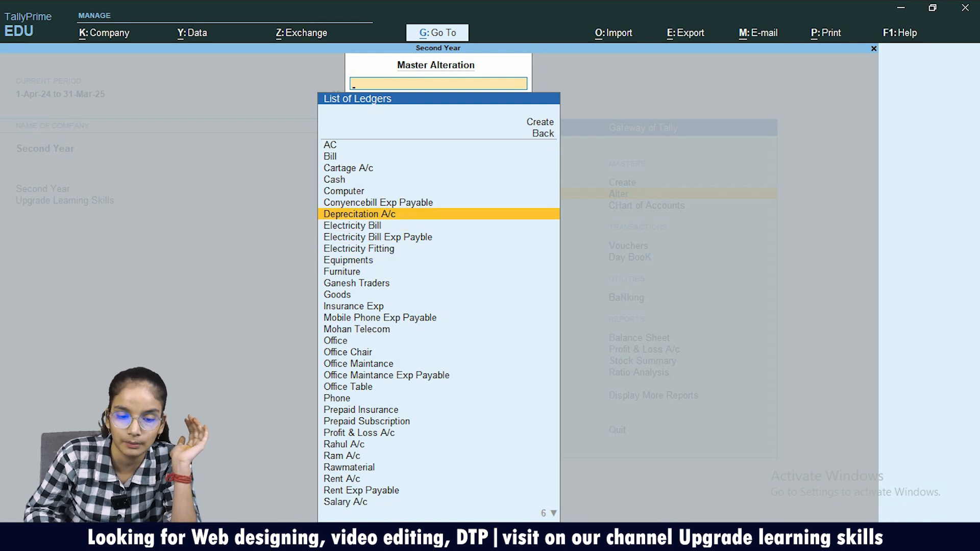
key("Return")
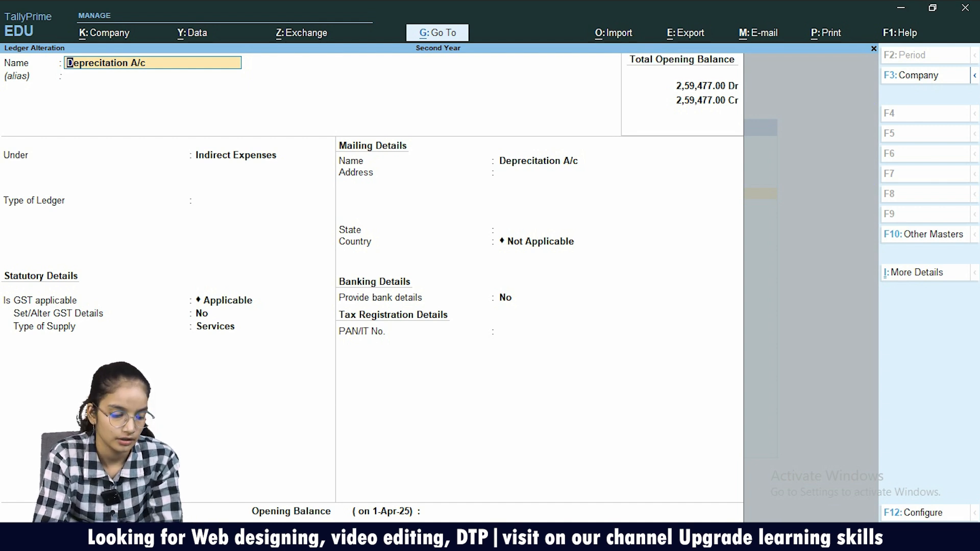
key("BackSpace")
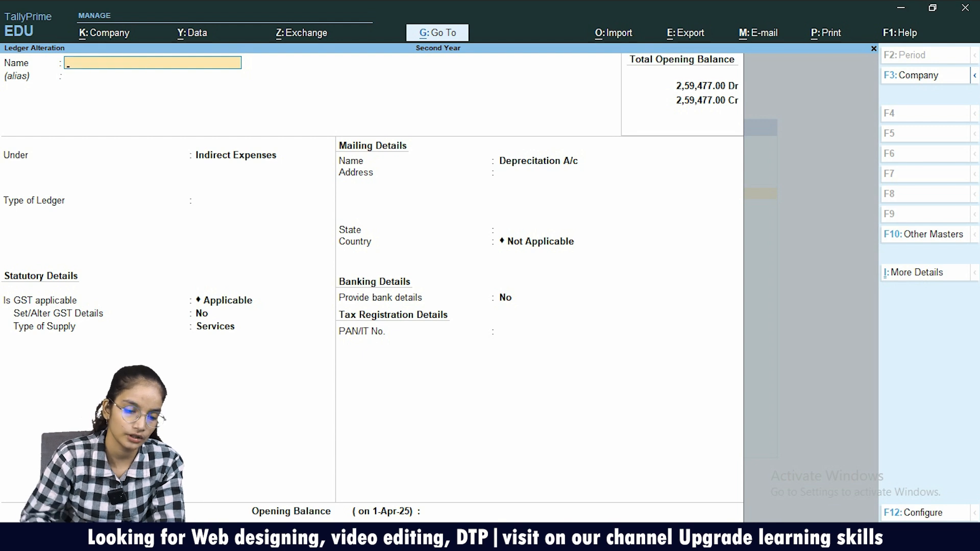
key("Escape")
key("y")
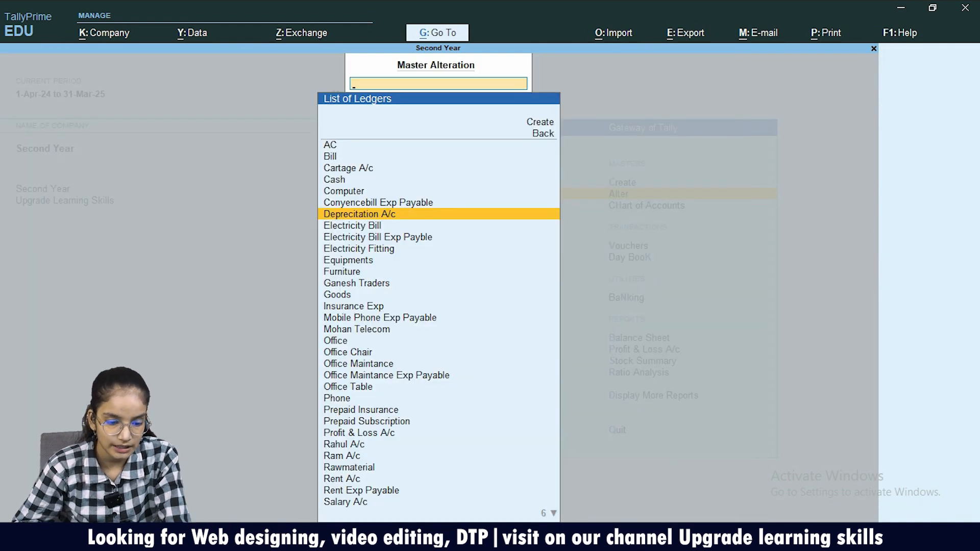
Open the Office Chair ledger for alteration to check its group and opening balance, then close it
key("Down")
key("Down")
key("Down")
key("Down")
key("Down")
key("Down")
key("Down")
key("Down")
key("Down")
key("Down")
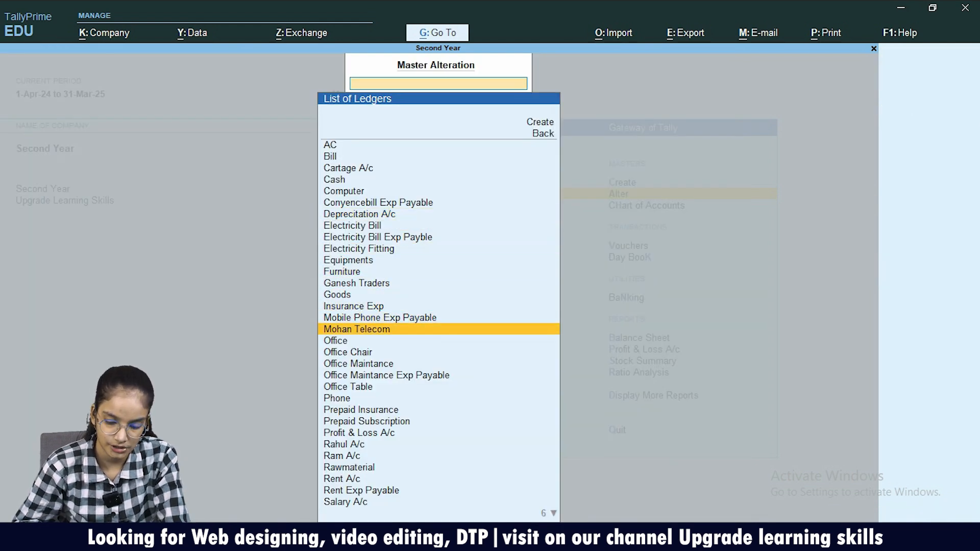
key("Down")
key("Down")
key("Return")
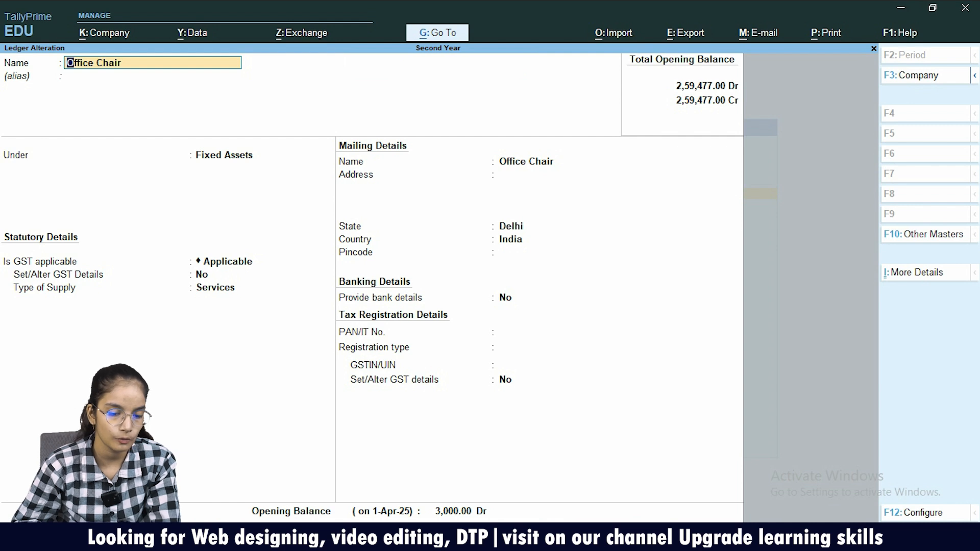
key("Escape")
key("Escape")
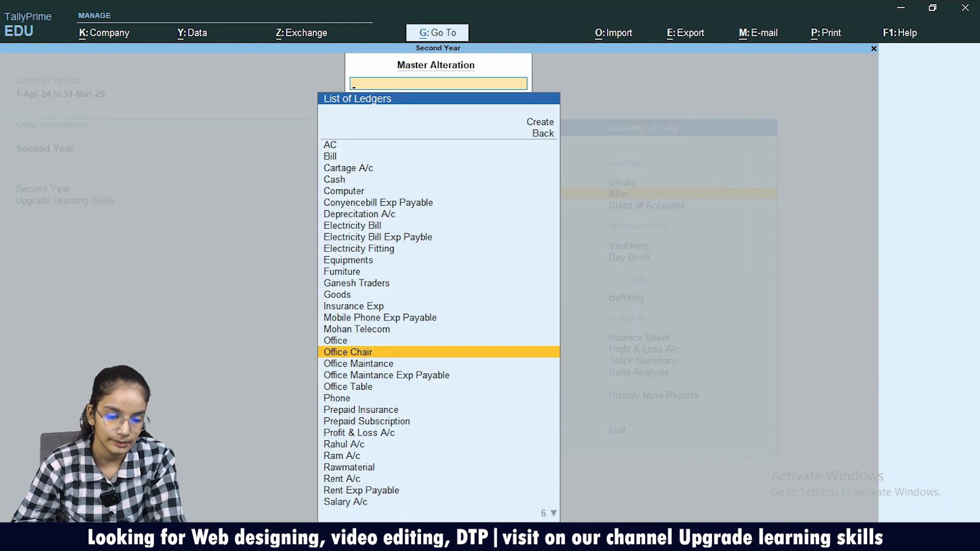
Check the Mohan Telecom ledger's opening balance, then return to the Gateway without saving changes
key("Up")
key("Up")
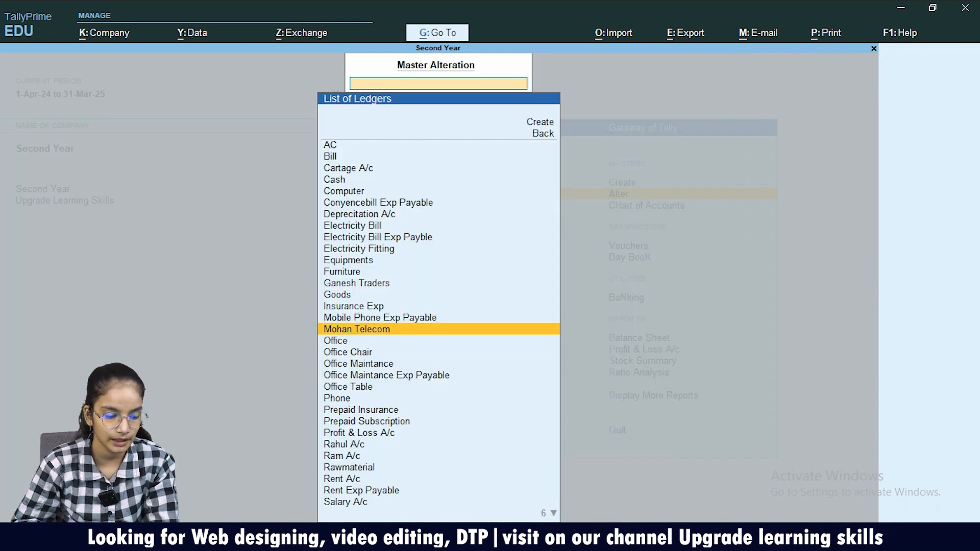
key("Return")
key("BackSpace")
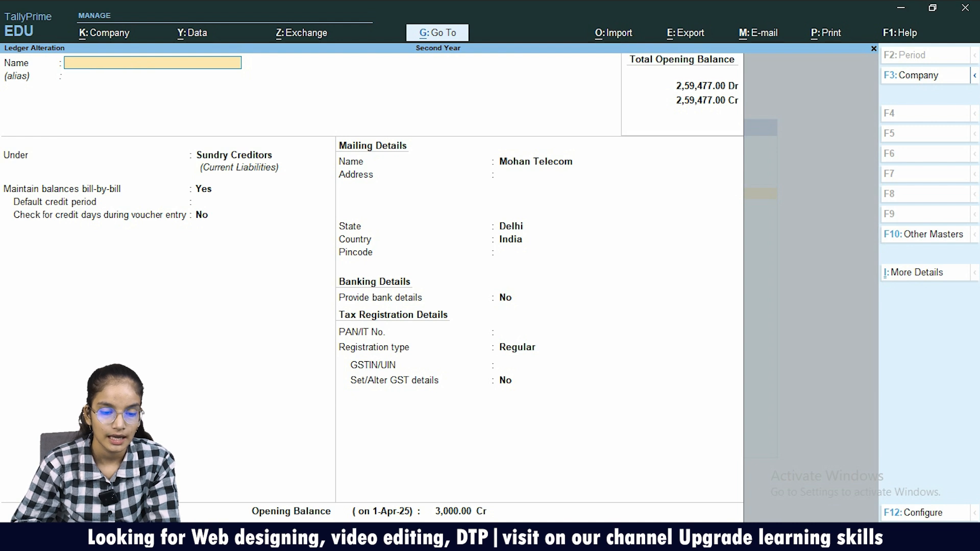
key("Escape")
key("y")
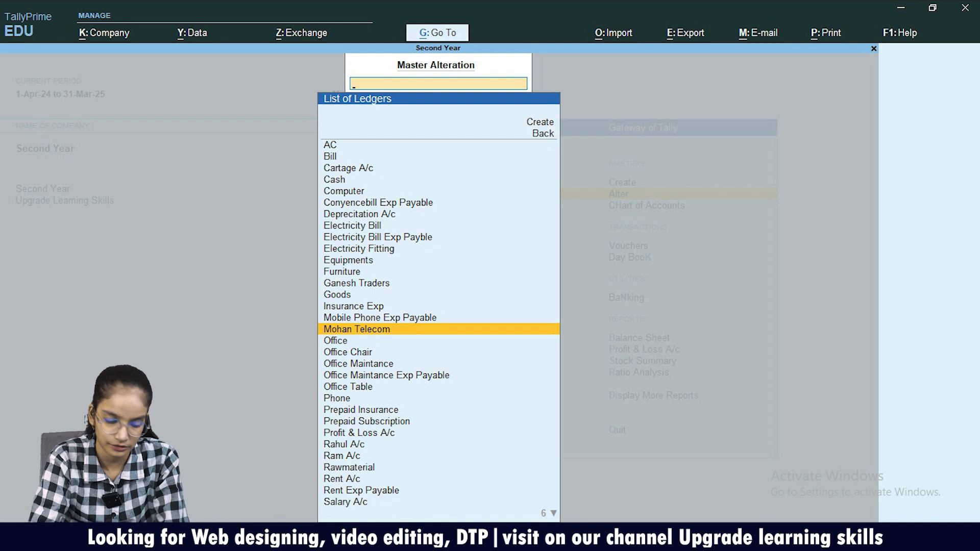
key("Escape")
key("Escape")
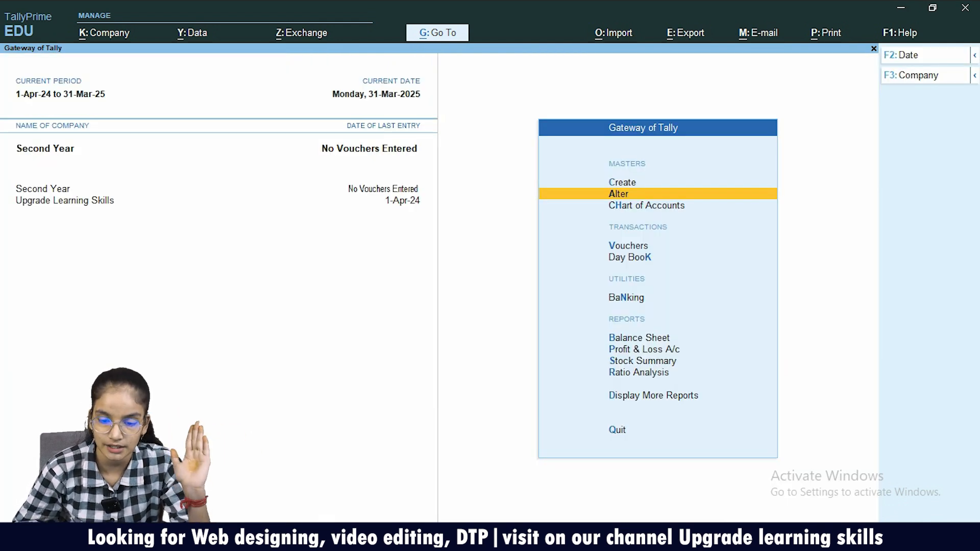
View the ledgers in the Chart of Accounts and the Current Assets group's details, then return to the Gateway
key("Down")
key("Return")
key("Down")
key("Down")
key("Up")
key("Down")
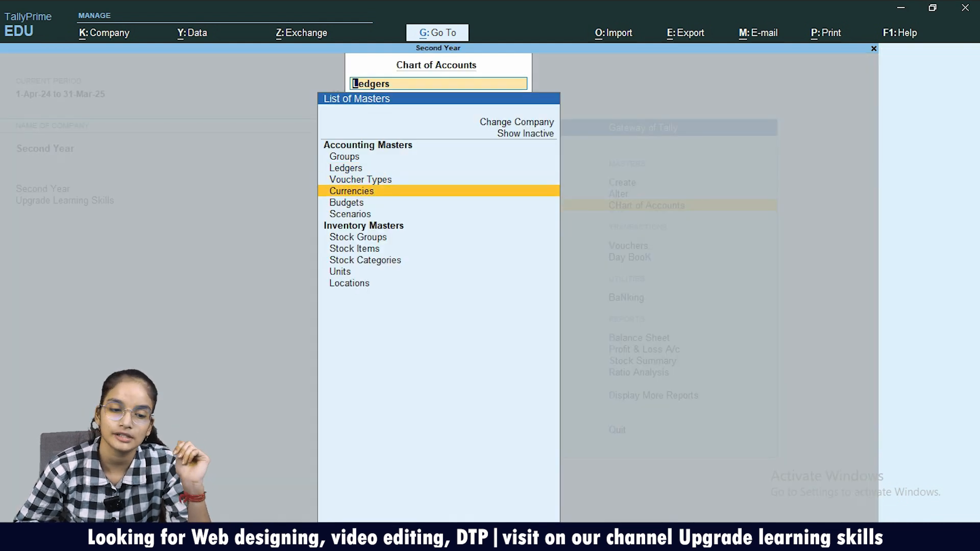
key("Down")
key("Up")
key("Up")
key("Up")
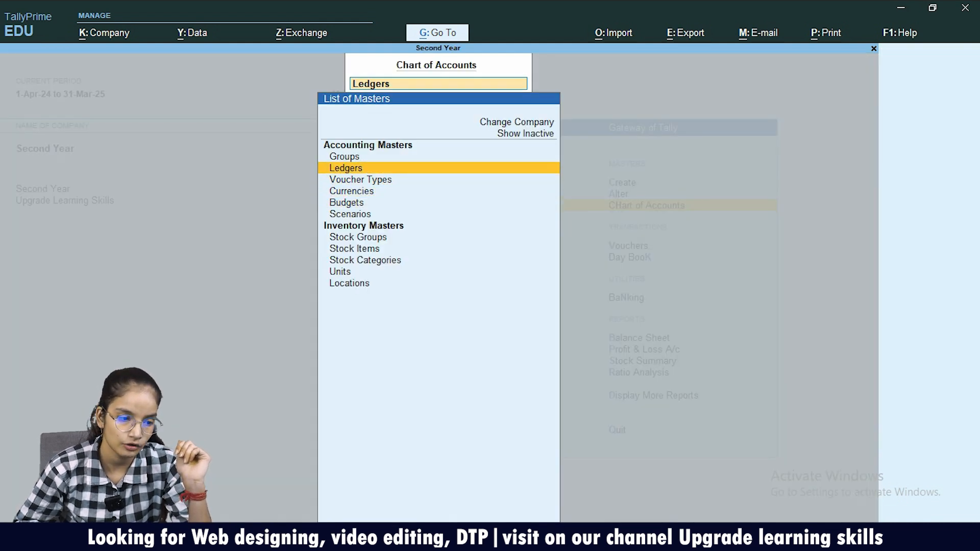
key("Return")
key("Return")
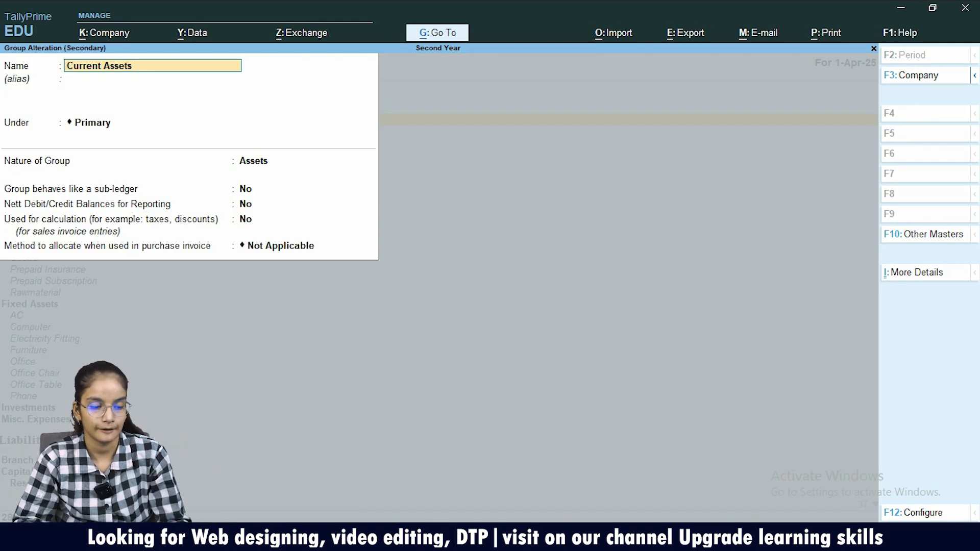
key("Escape")
key("Escape")
key("Escape")
View the Second Year company's Balance Sheet and return to the Gateway
key("Down")
key("Down")
key("Down")
key("Down")
key("Down")
key("Up")
key("Return")
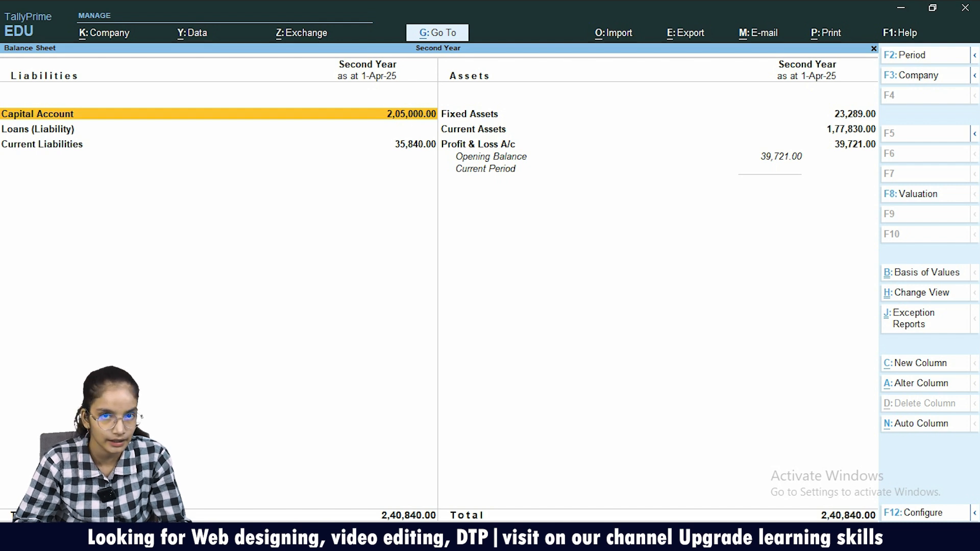
key("Escape")
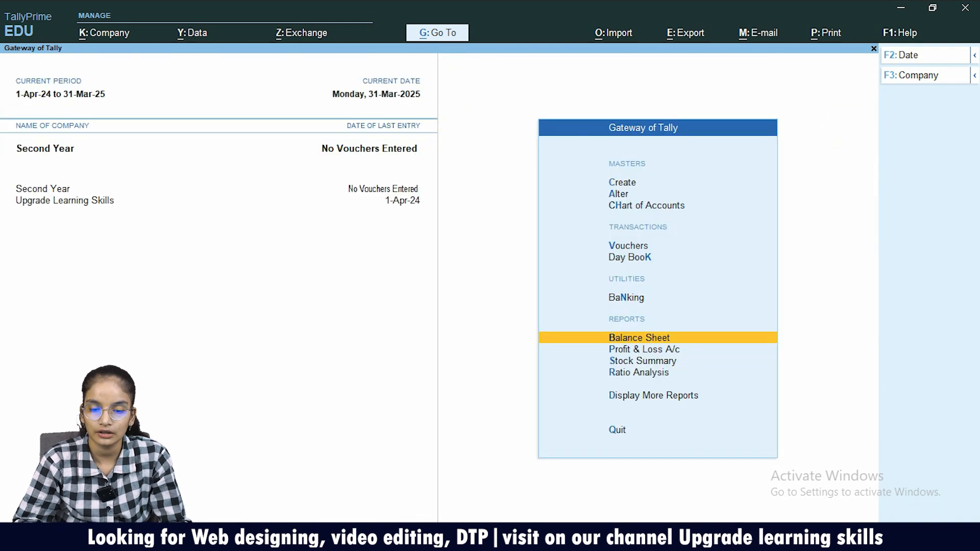
Highlight Display More Reports in the Gateway of Tally
key("Down")
key("Down")
key("Down")
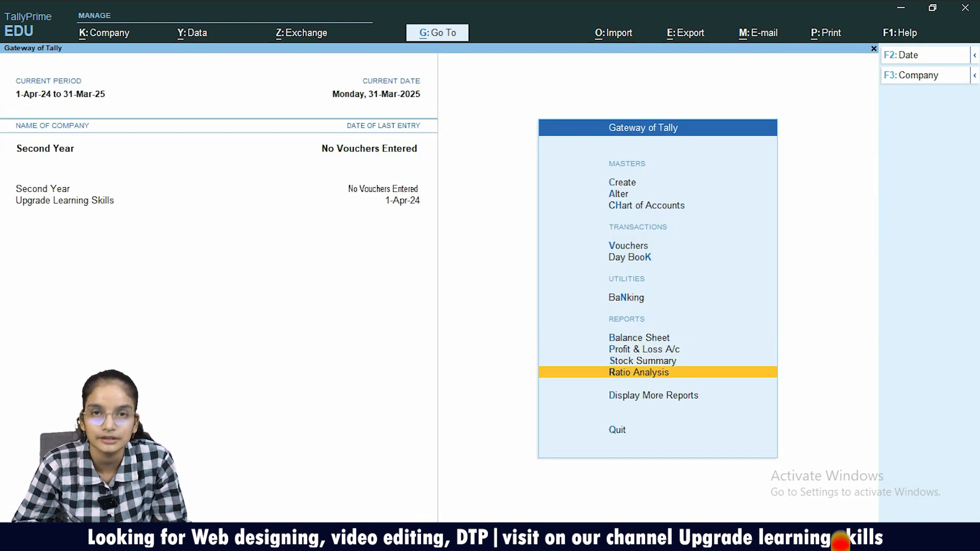
key("Down")
key("Down")
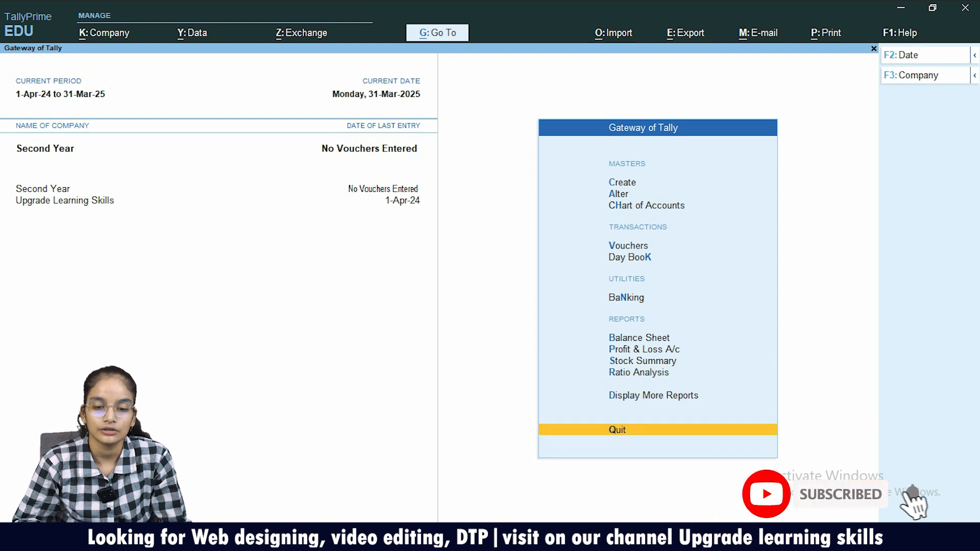
key("Up")
key("Up")
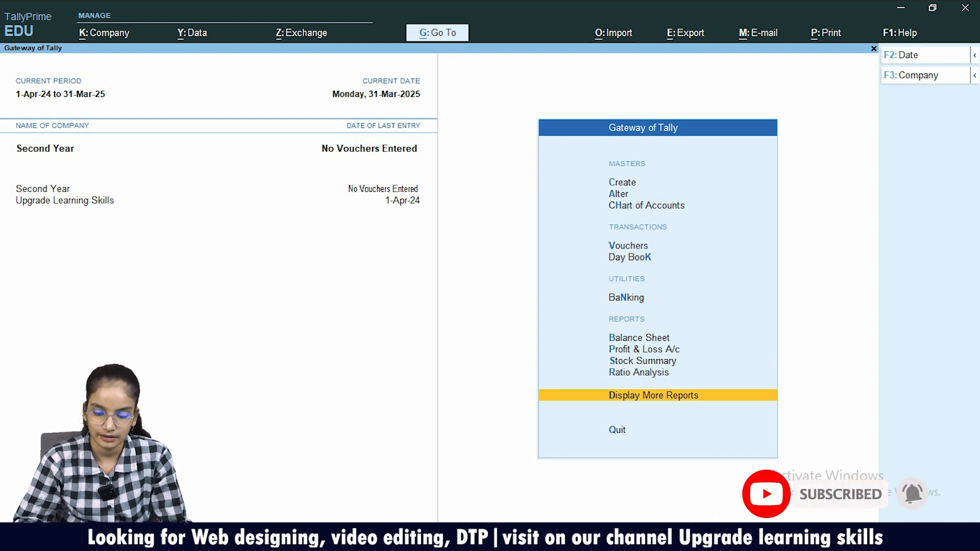